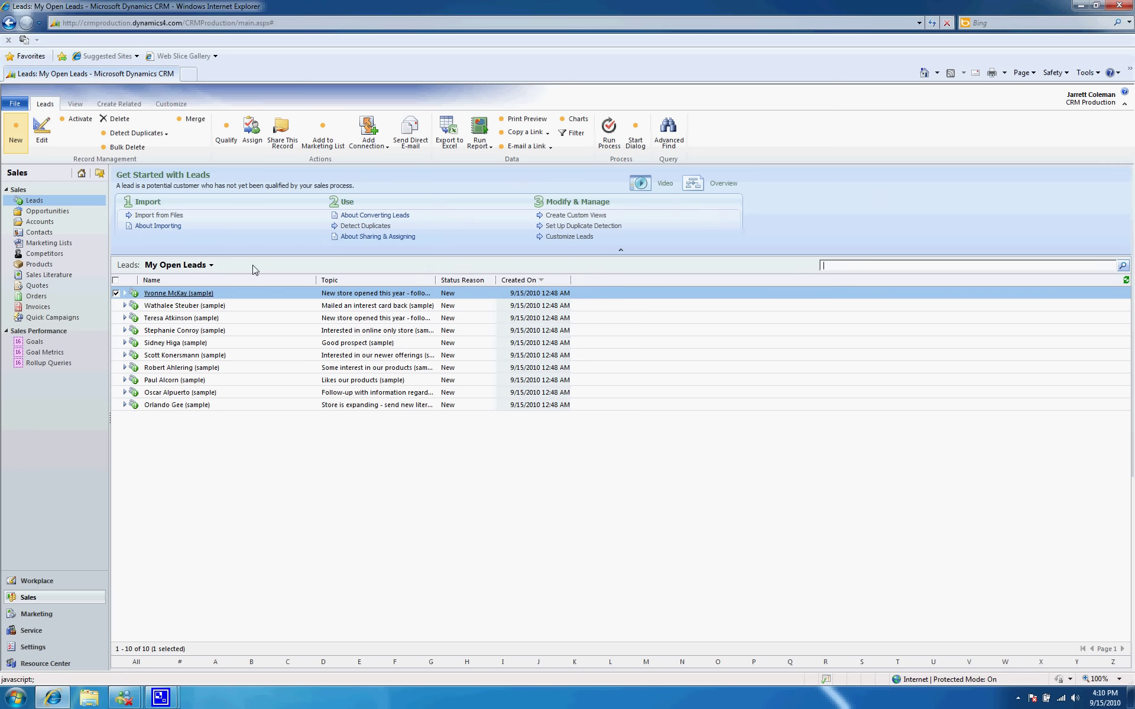
Open a new lead form, maximize its window and look through the full length of the form
double_click(410, 295)
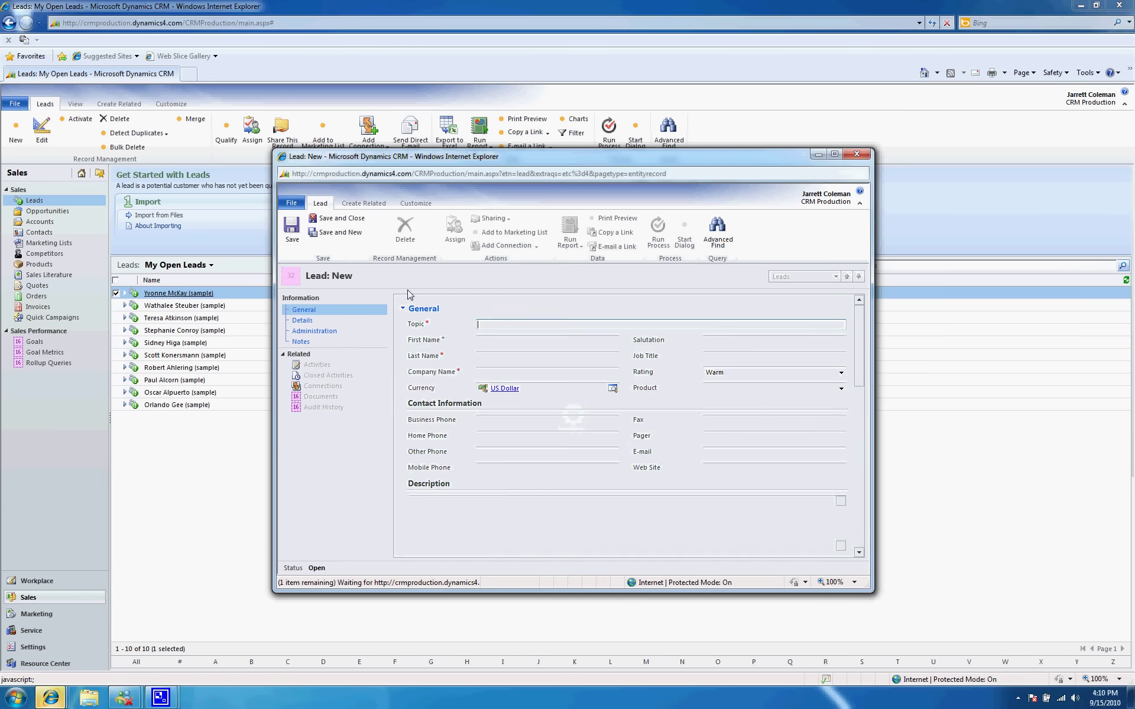
left_click(835, 154)
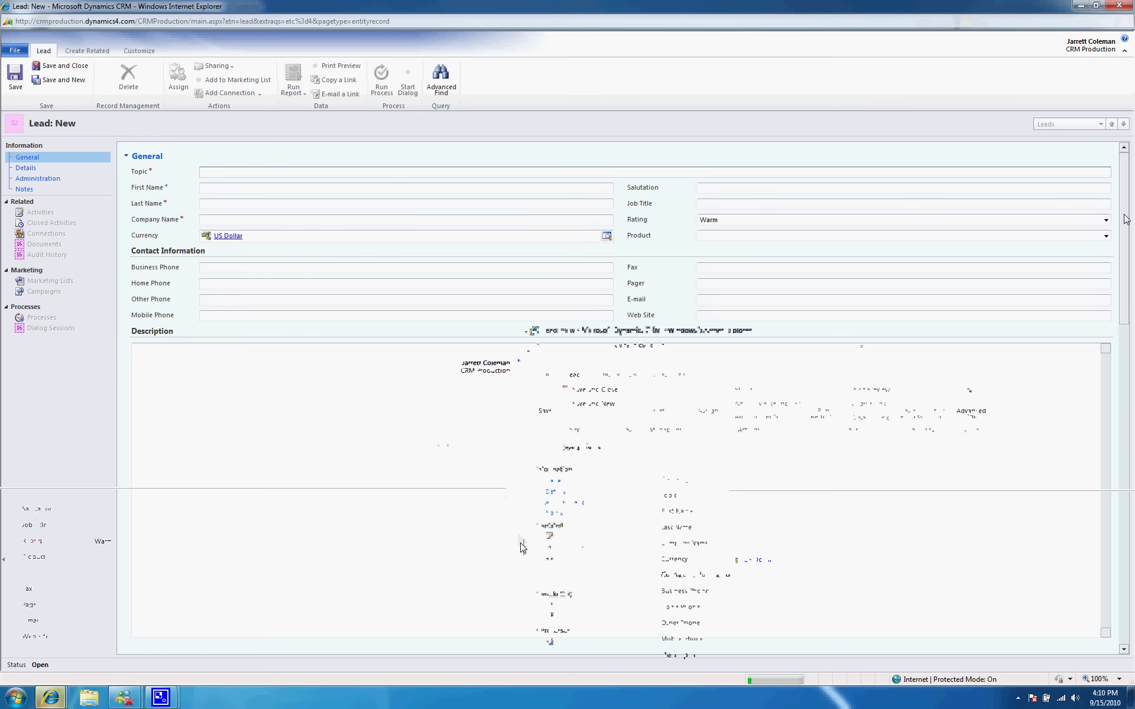
scroll(1131, 266, "down", 1)
scroll(1131, 266, "down", 7)
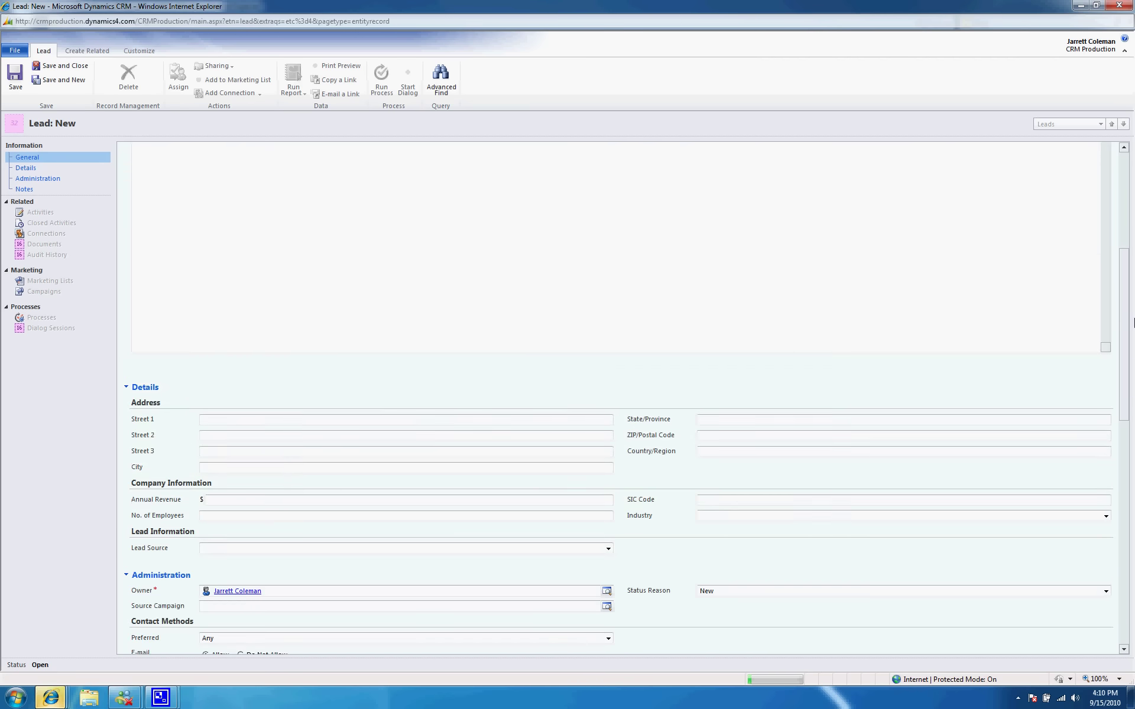
scroll(1131, 379, "up", 4)
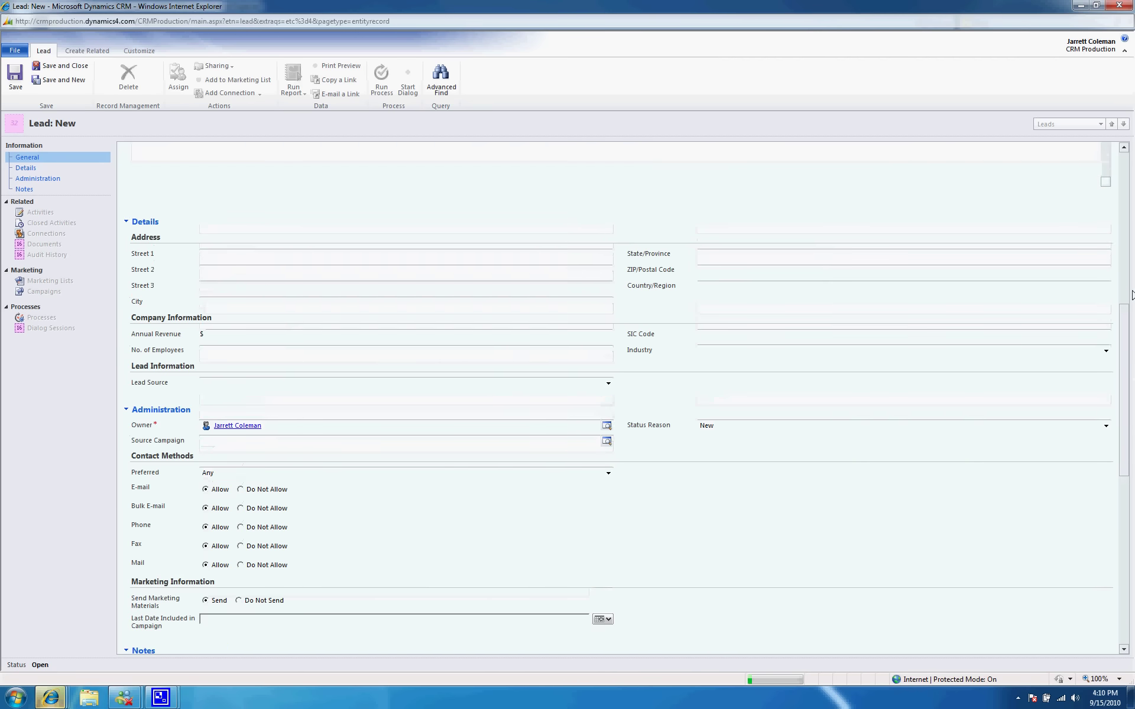
scroll(1127, 209, "up", 4)
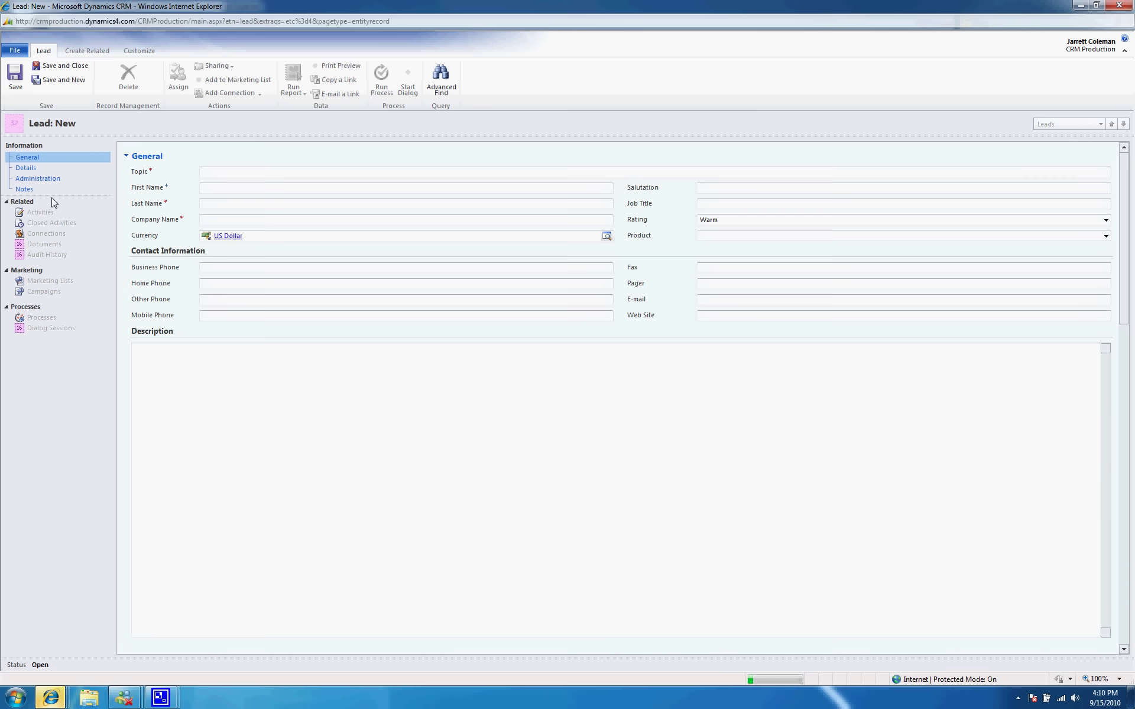
Review the new lead form's Details, Administration, Notes and General sections, and close the form without saving
left_click(27, 168)
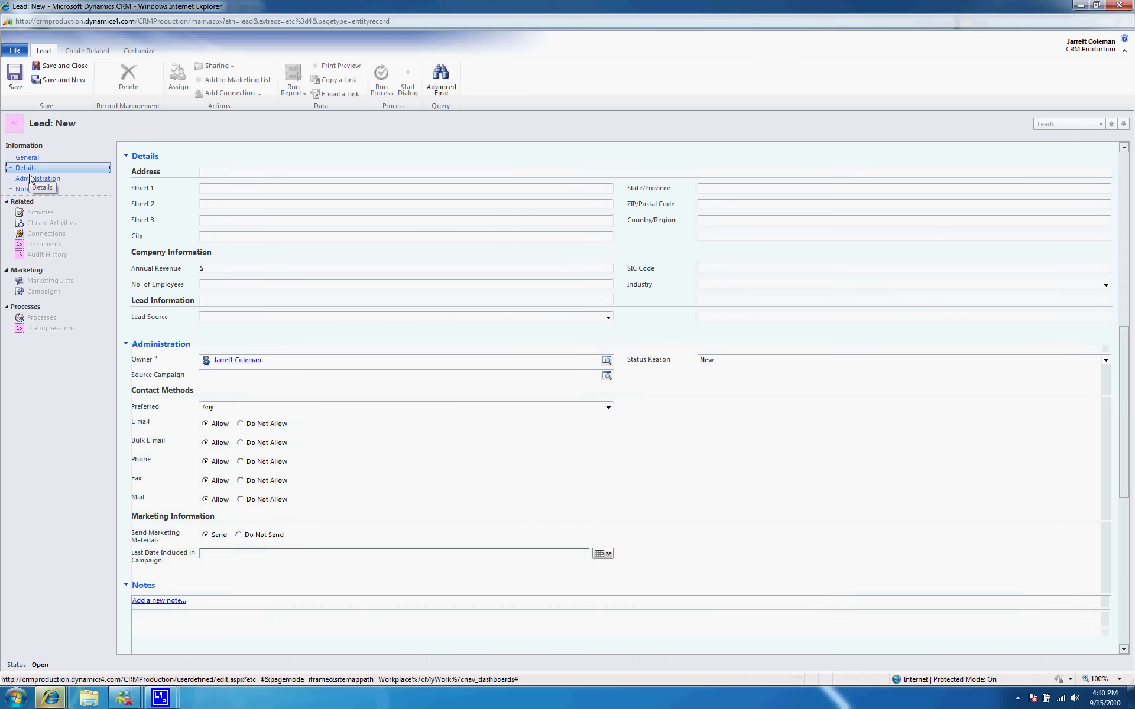
left_click(31, 179)
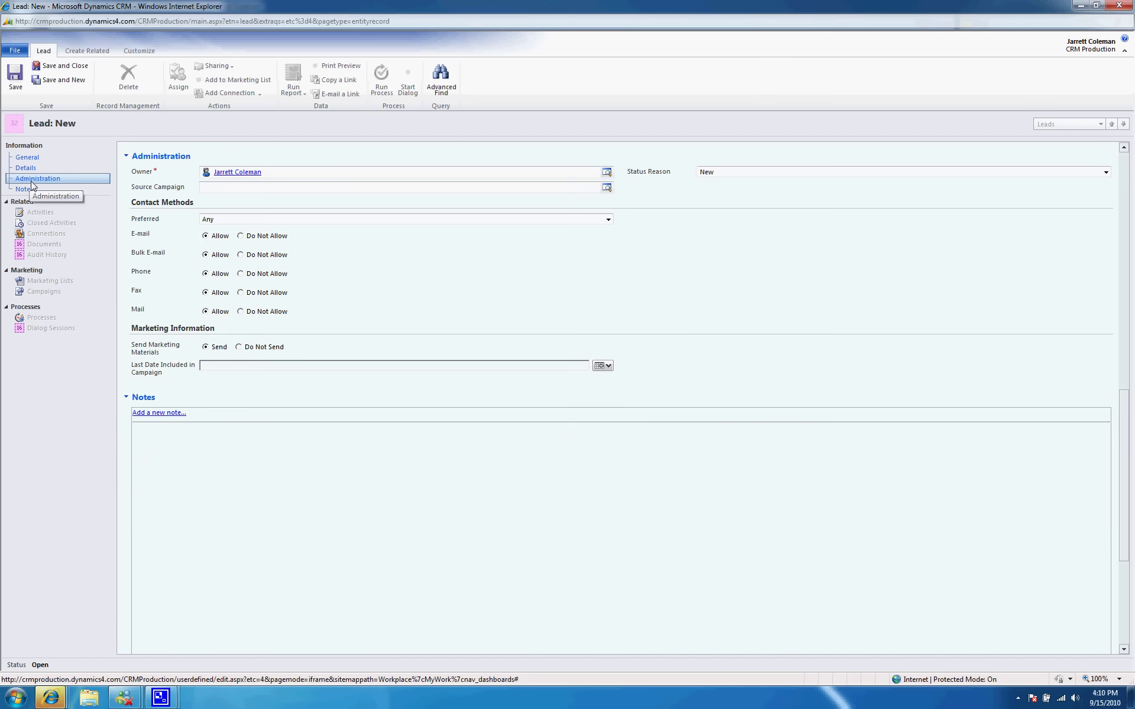
left_click(27, 189)
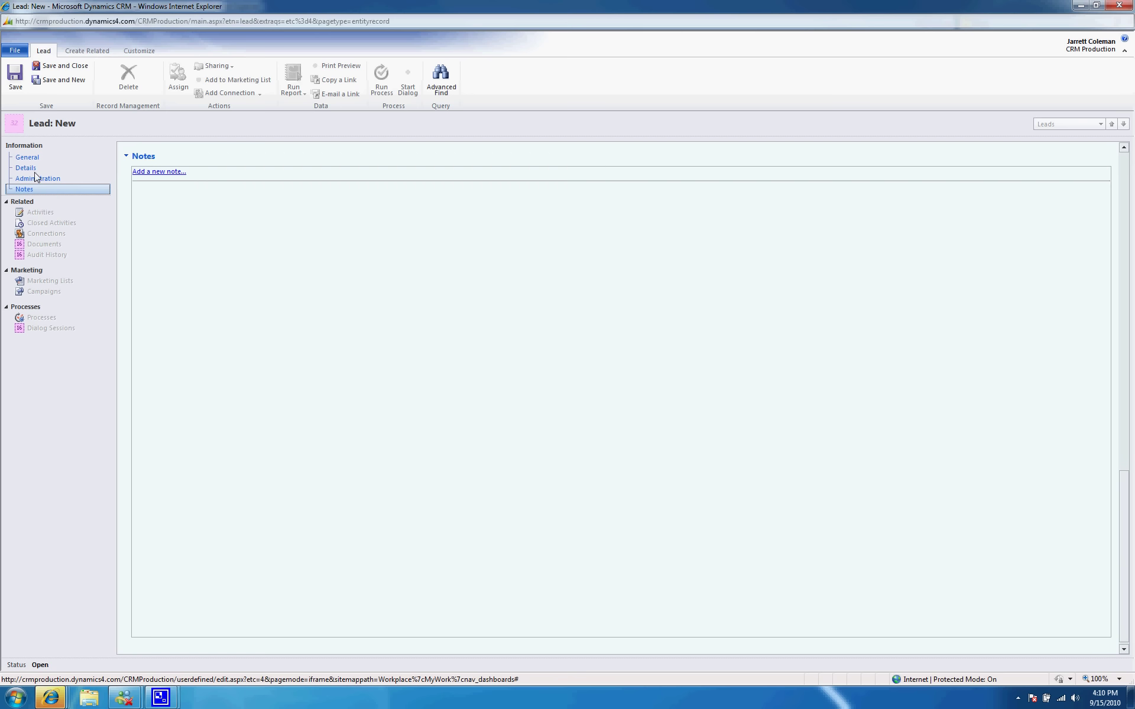
left_click(29, 169)
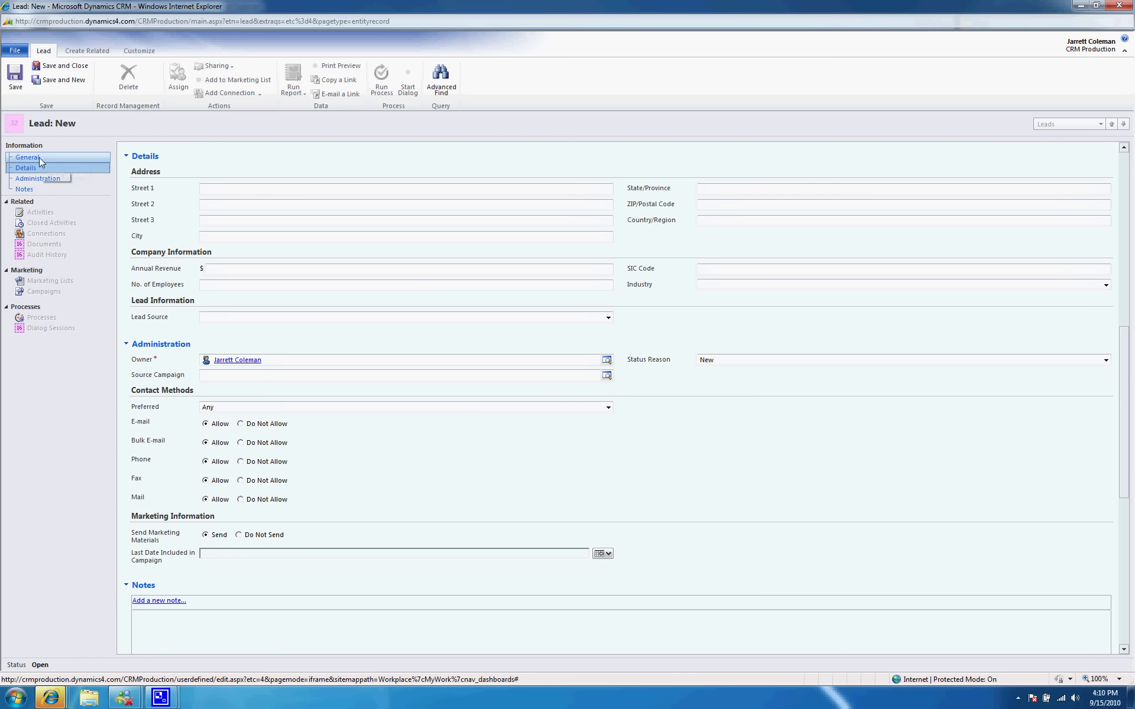
left_click(38, 157)
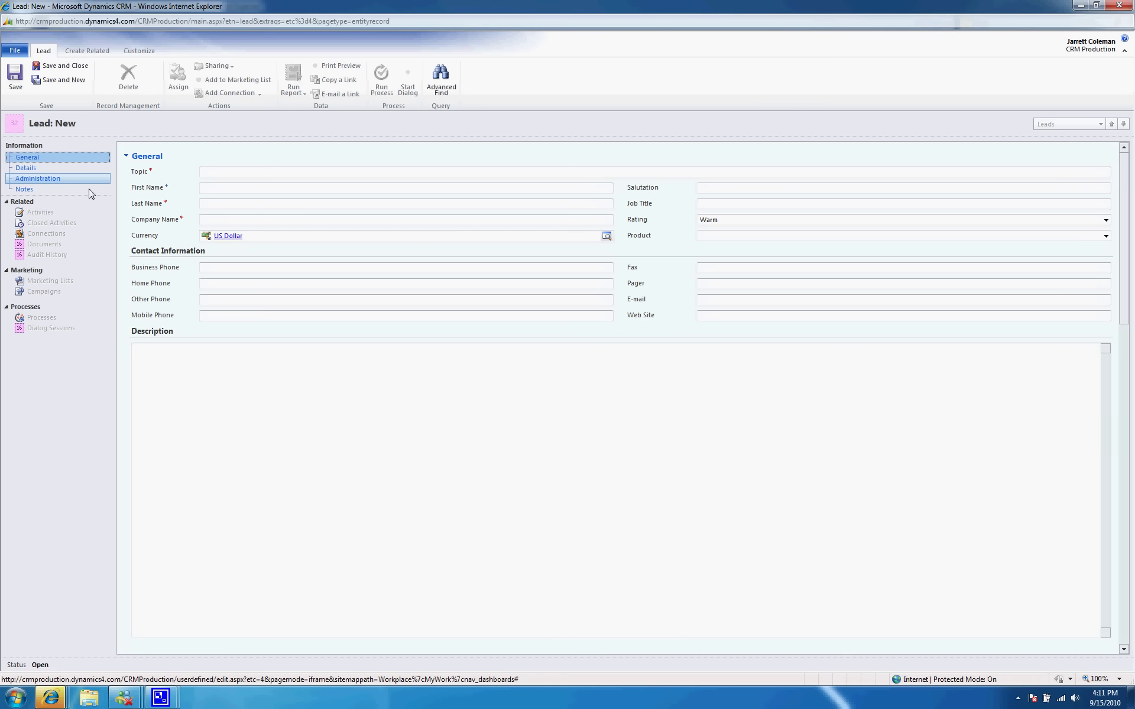
double_click(1037, 6)
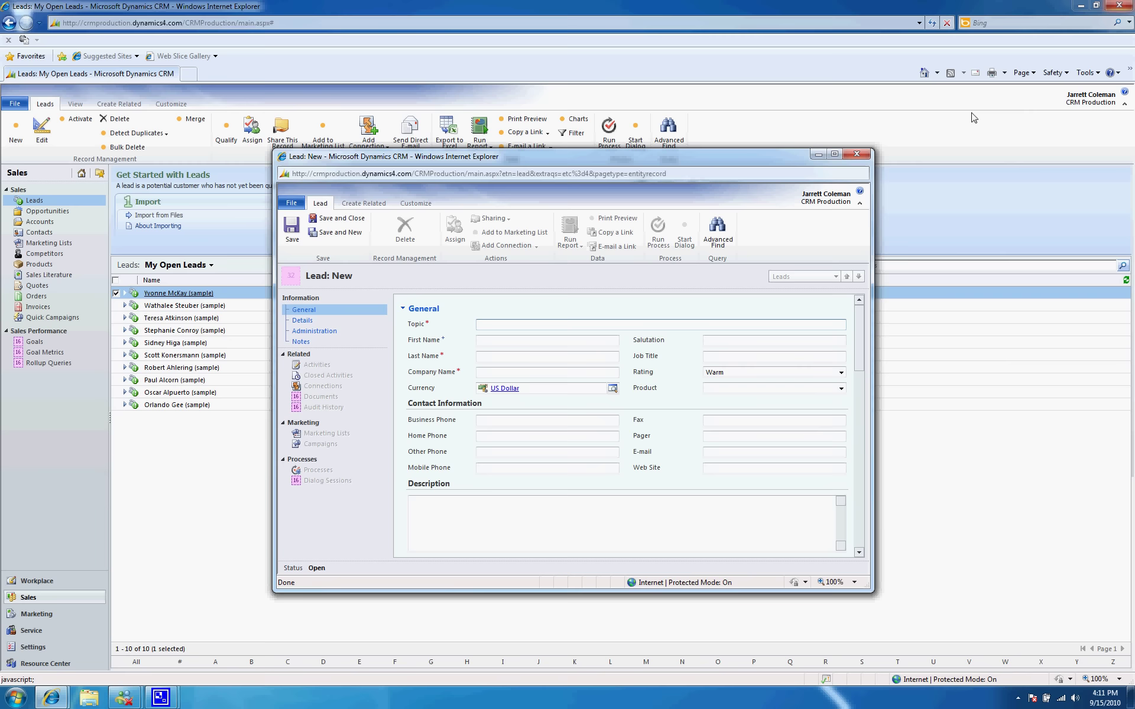
left_click(867, 155)
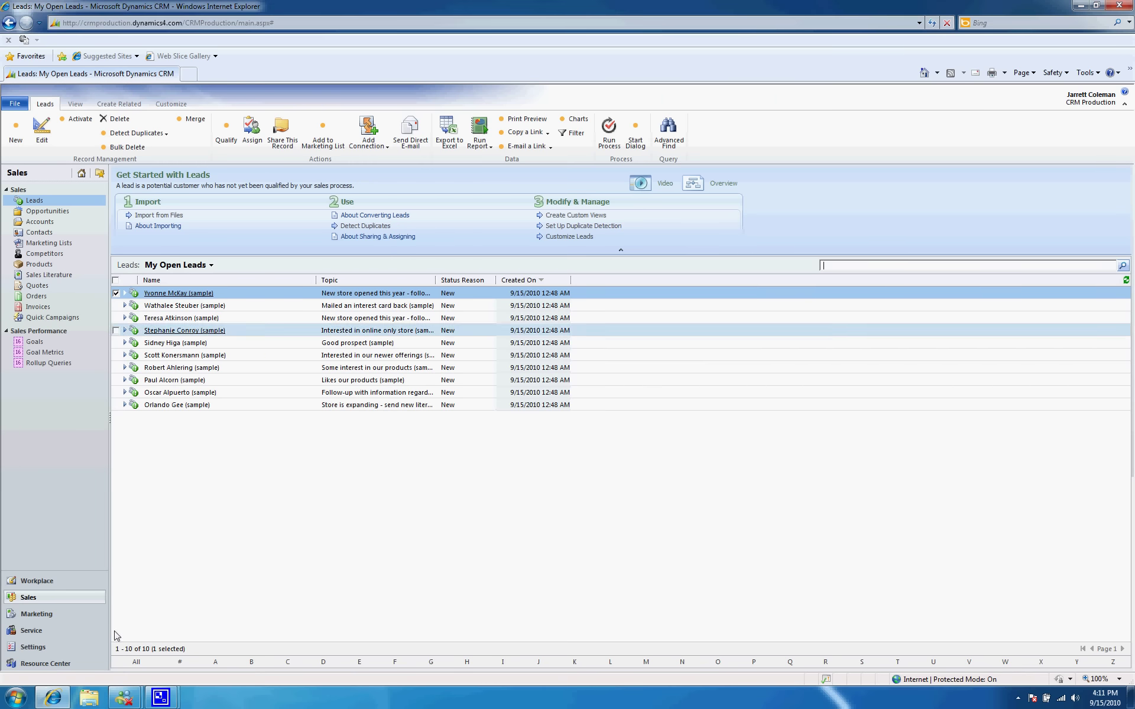
Create a new process named "test" for the Account entity with the Workflow category from the Process Center settings
left_click(27, 648)
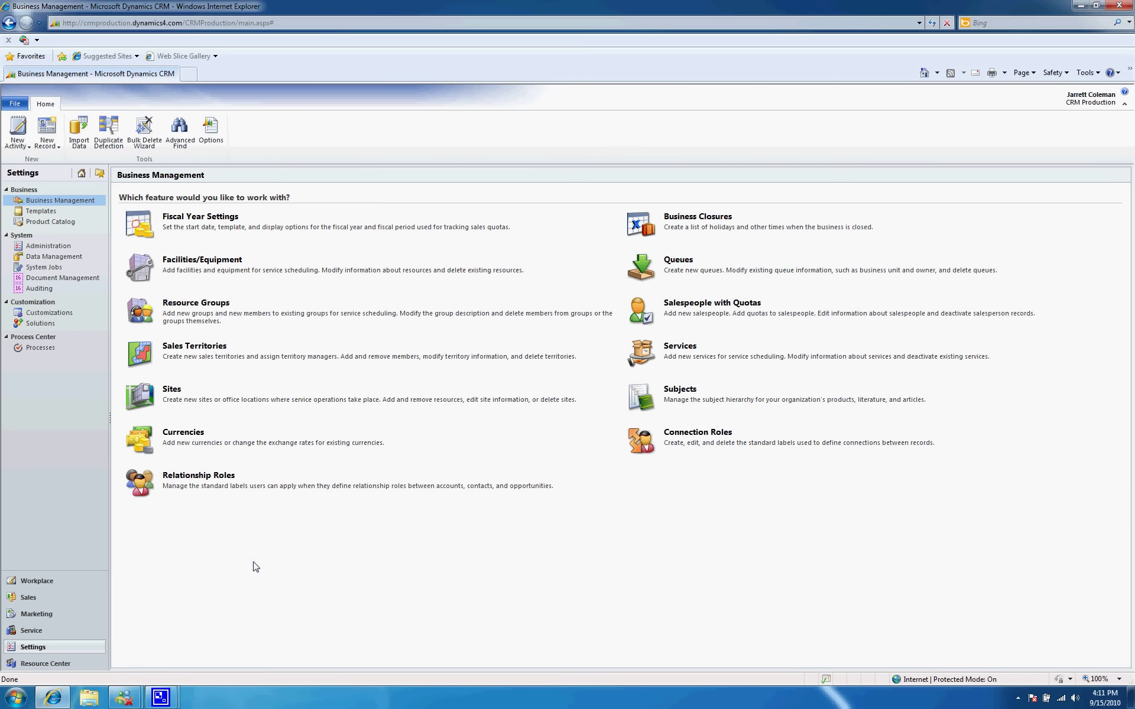
left_click(51, 351)
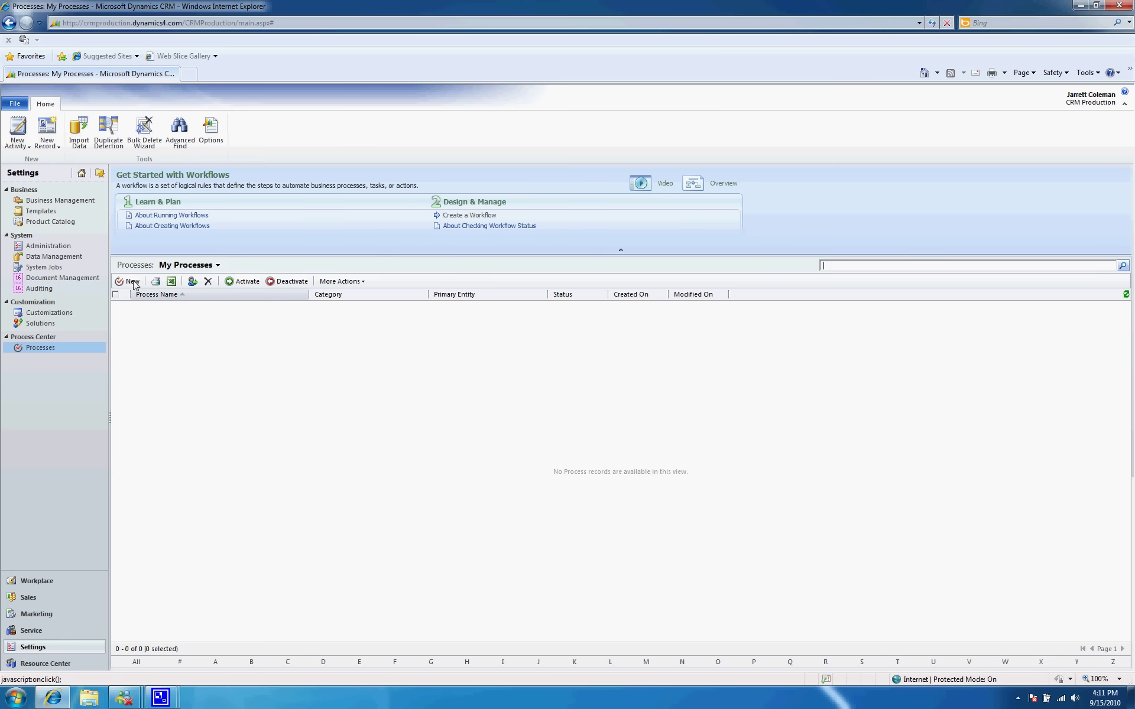
left_click(133, 282)
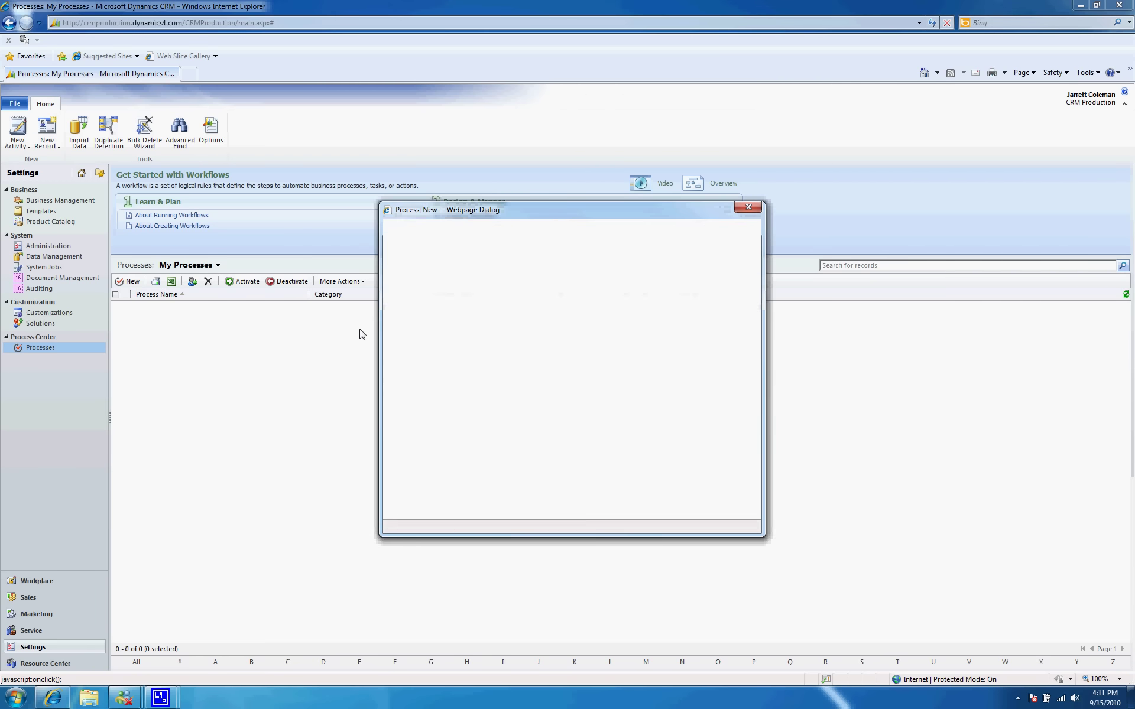
left_click(671, 294)
key("Return")
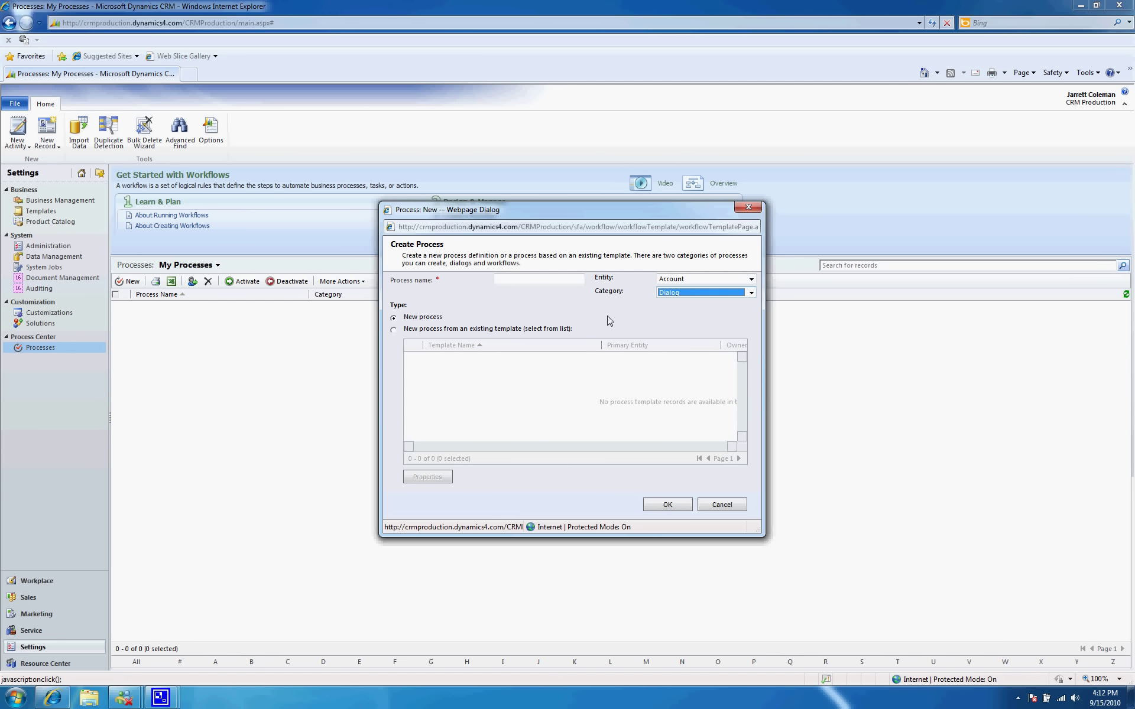
left_click(666, 312)
left_click(557, 282)
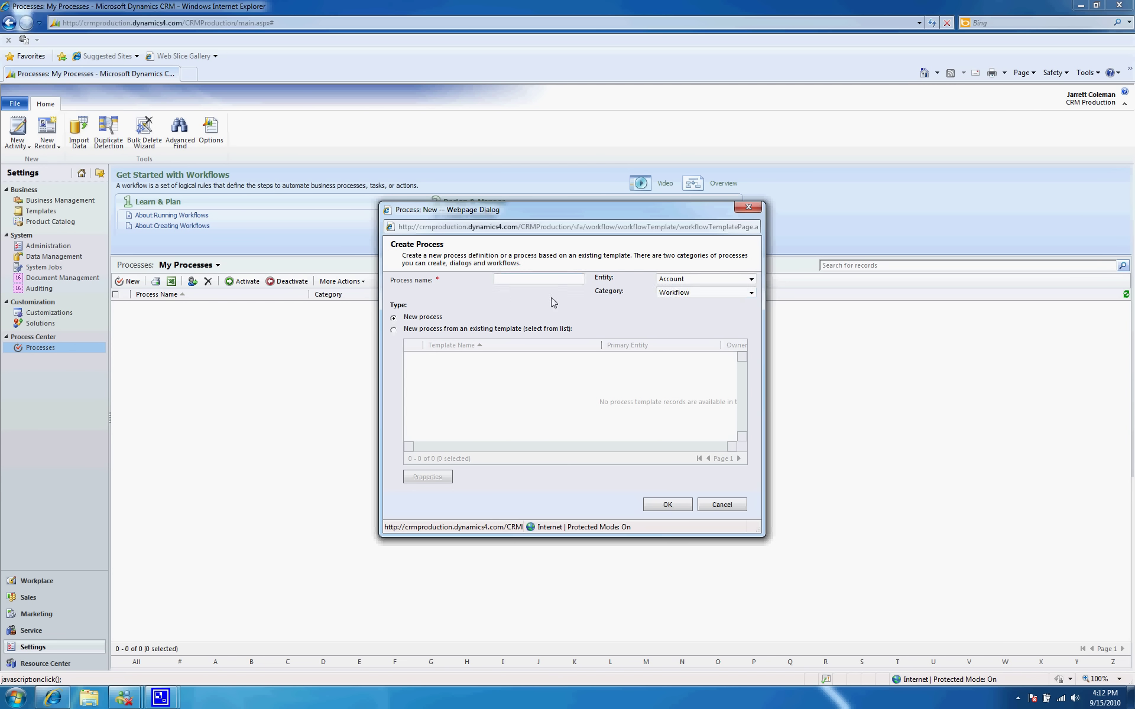
type("test")
key("Return")
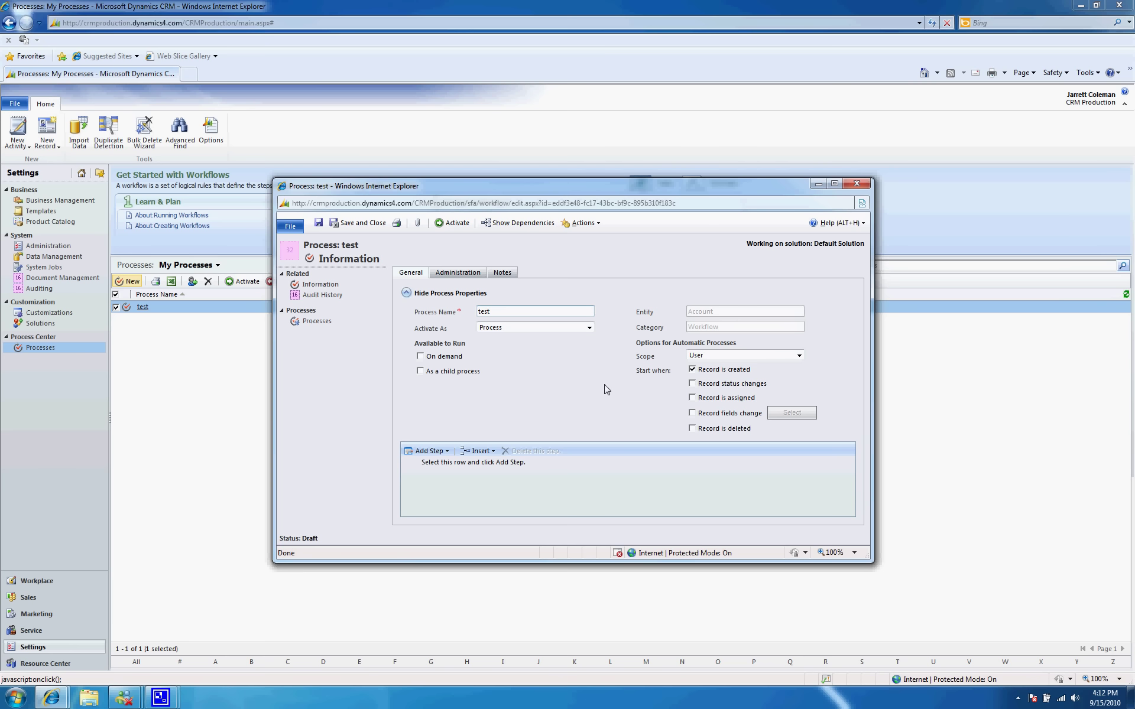
Insert a conditional If step into the test workflow and close the process window without saving
left_click(453, 464)
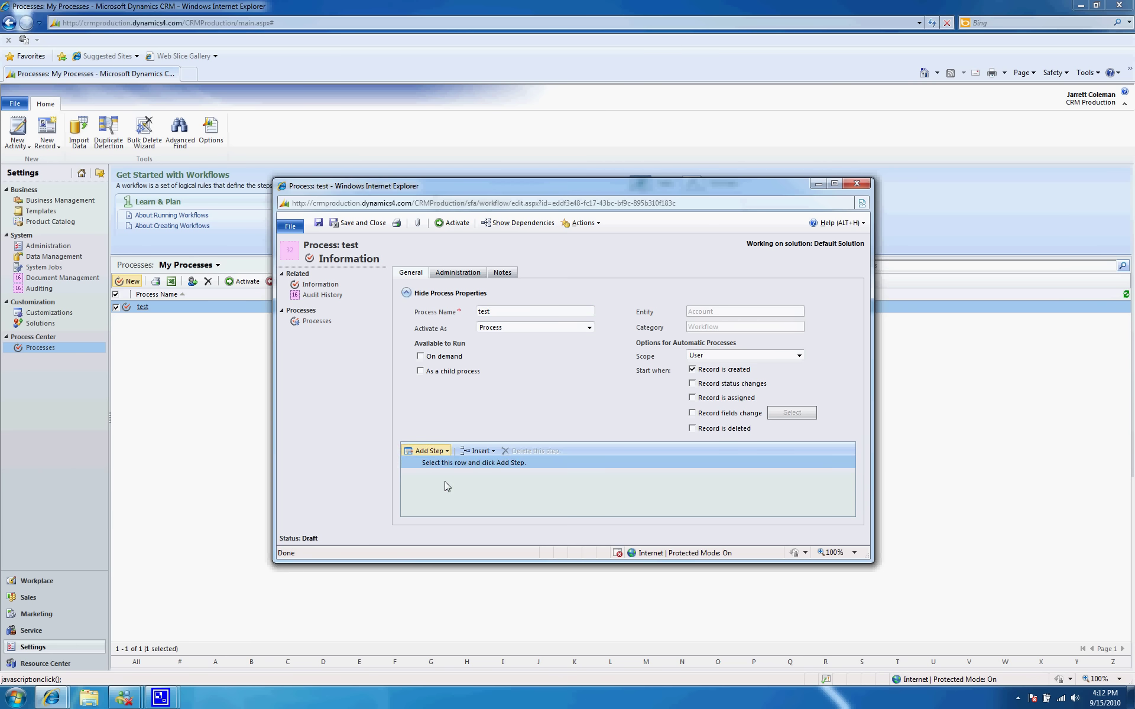
left_click(429, 450)
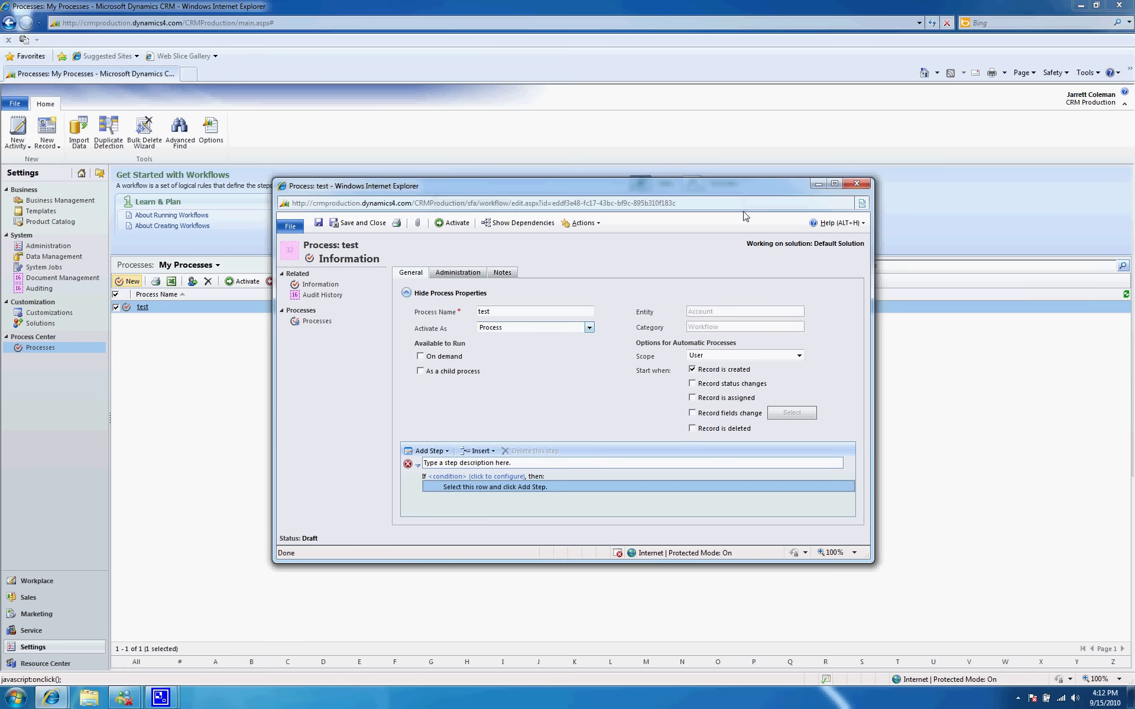
left_click(856, 184)
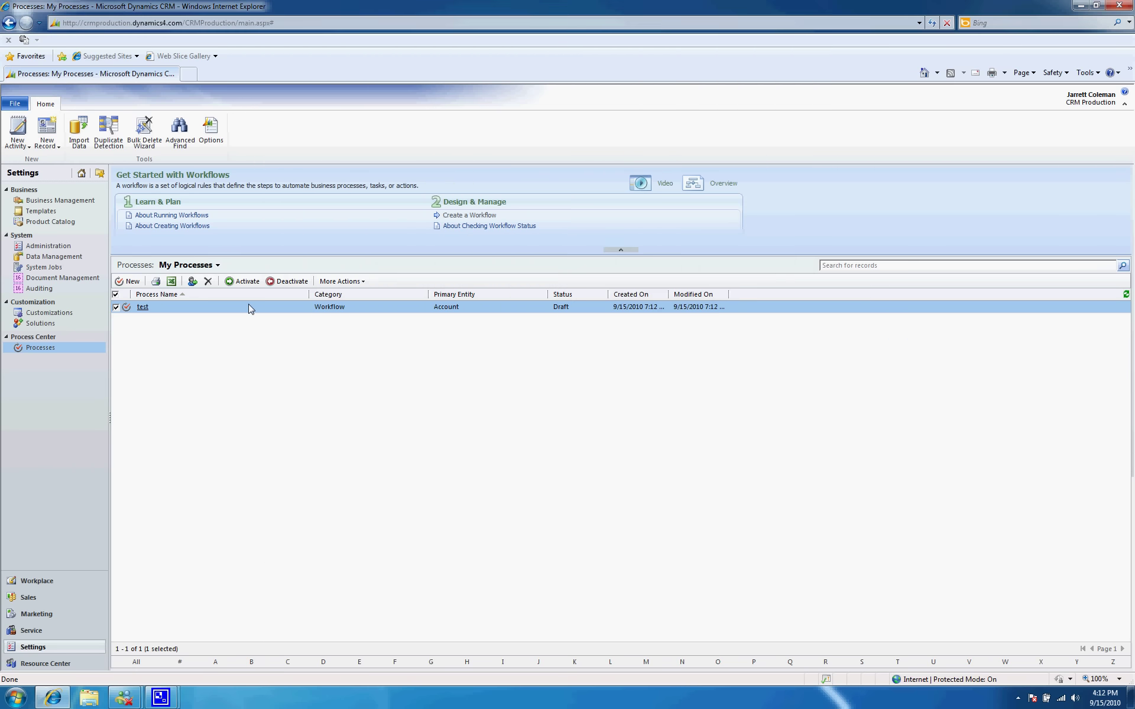
View the Solutions list and the customization options, and open the Account entity's main form from the default solution
left_click(41, 324)
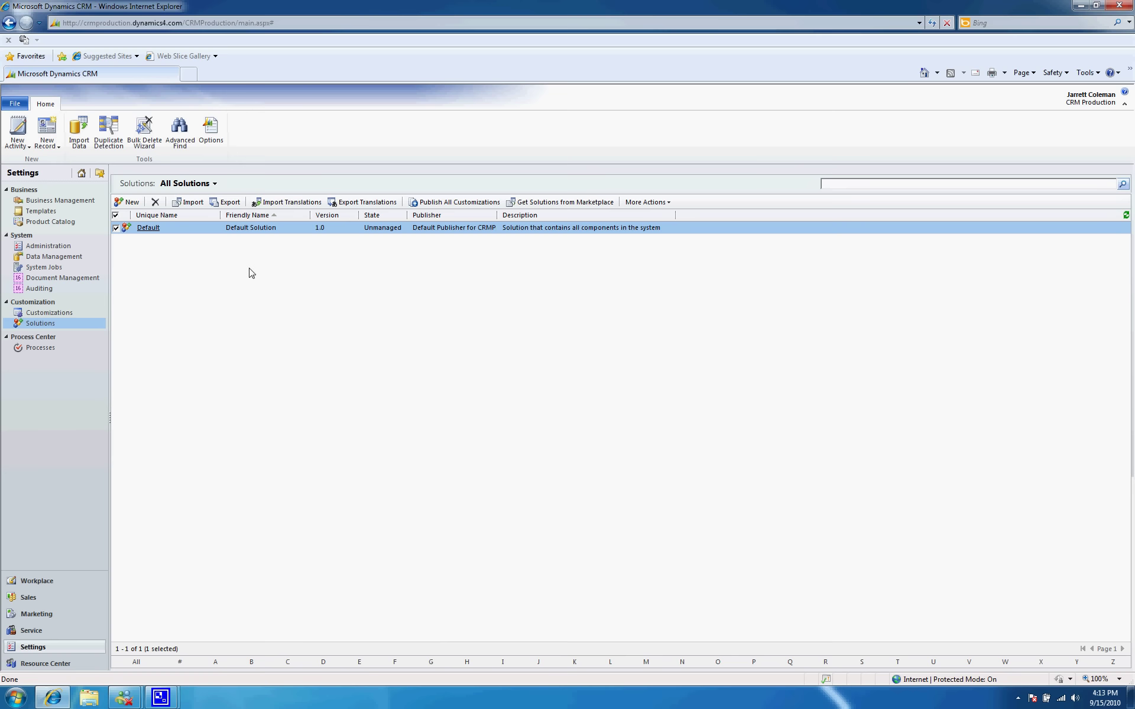
left_click(71, 312)
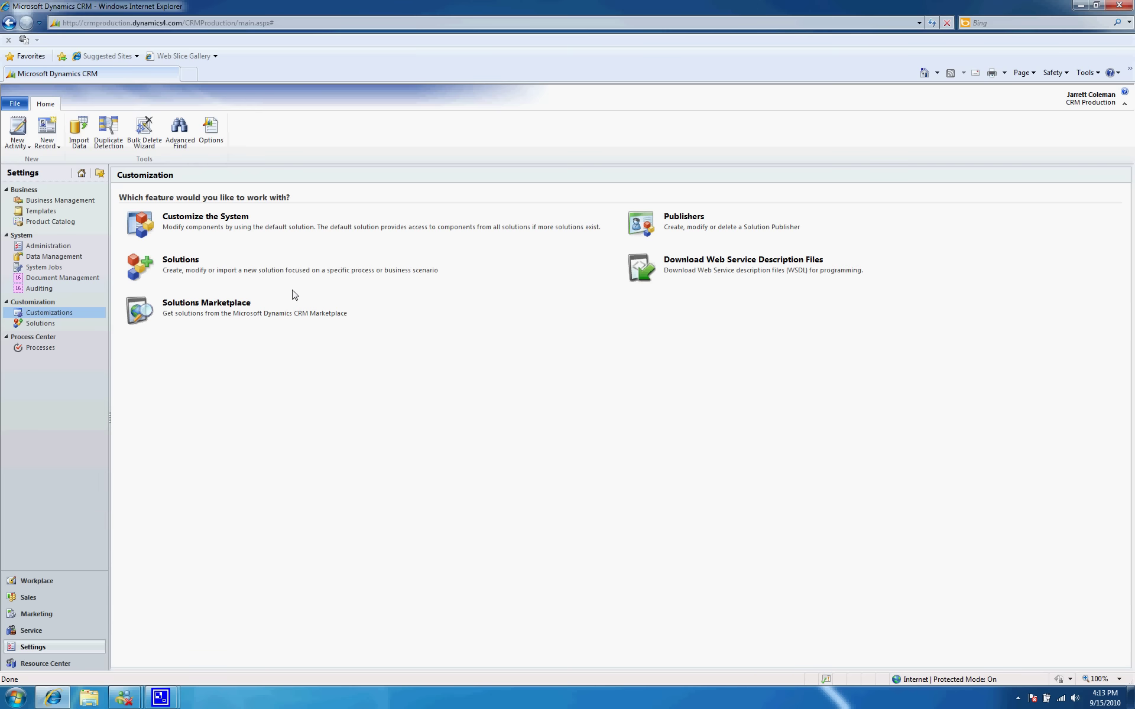
left_click(204, 221)
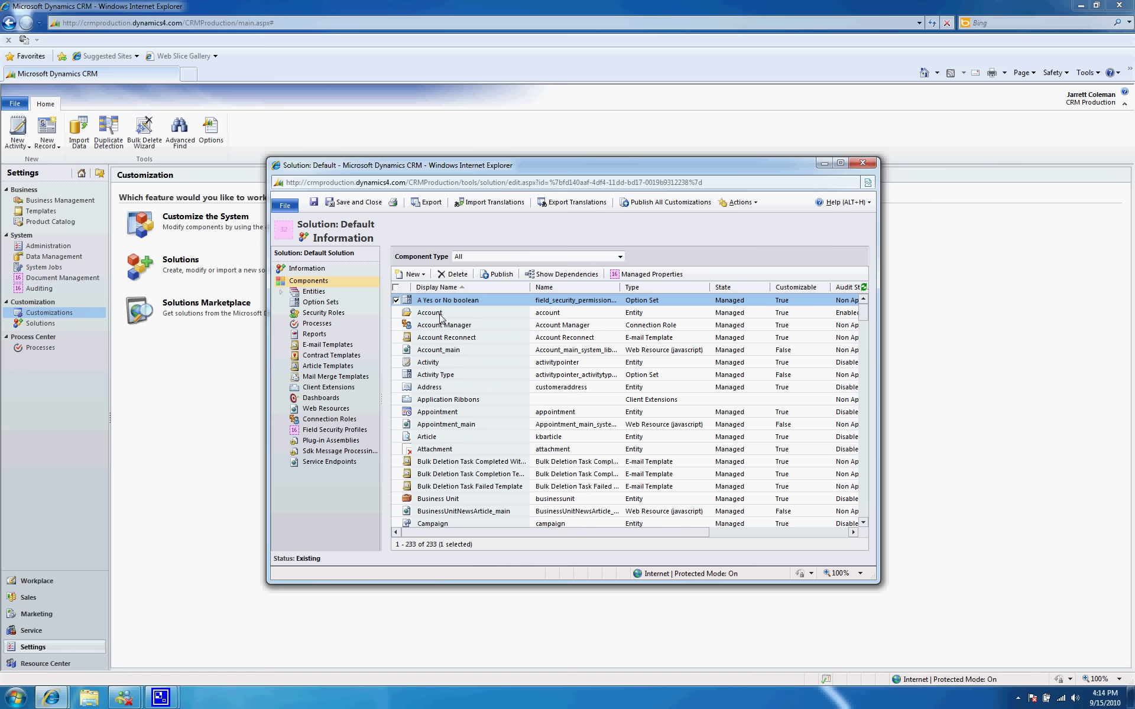
double_click(484, 307)
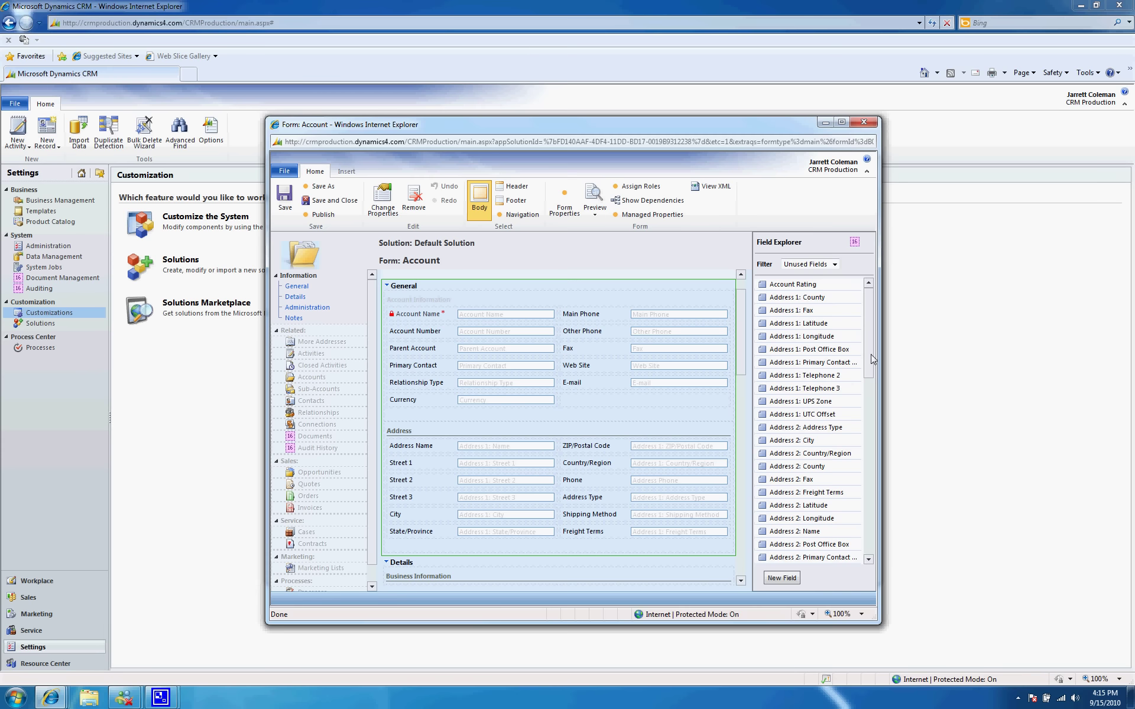
Add the Address 1: Latitude field to the Account form's Business Information section, remove it again and close the customization windows
mouse_move(871, 359)
left_mouse_down()
mouse_move(873, 450)
mouse_move(863, 335)
left_mouse_up()
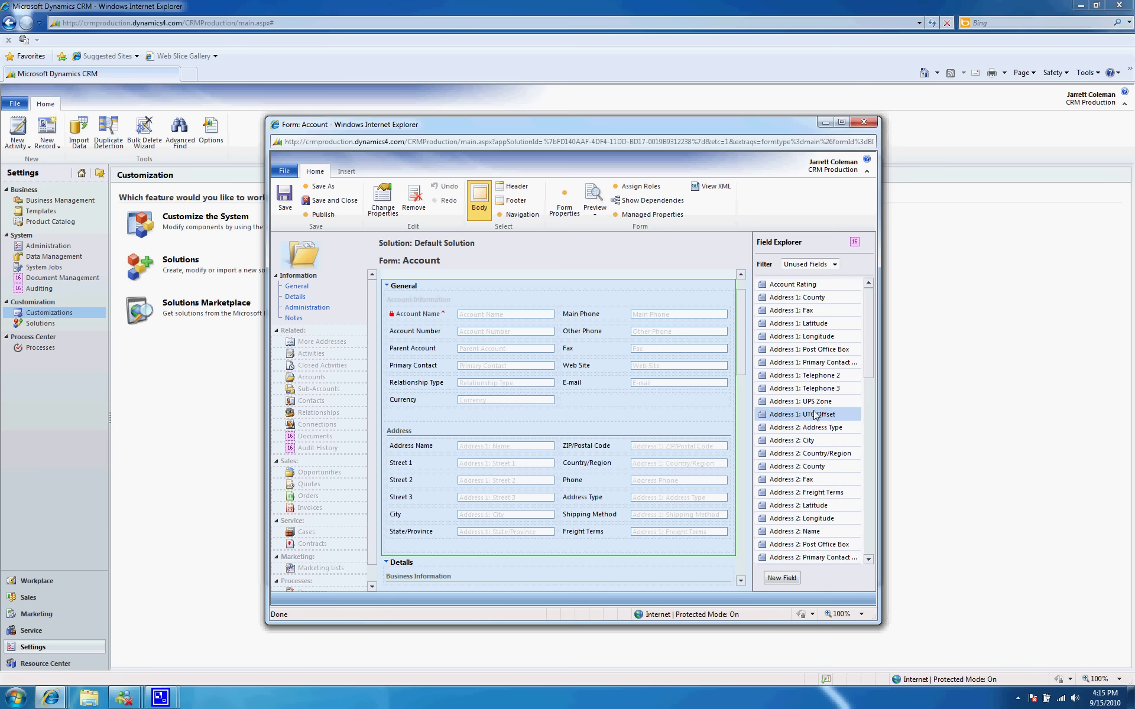
left_click(318, 306)
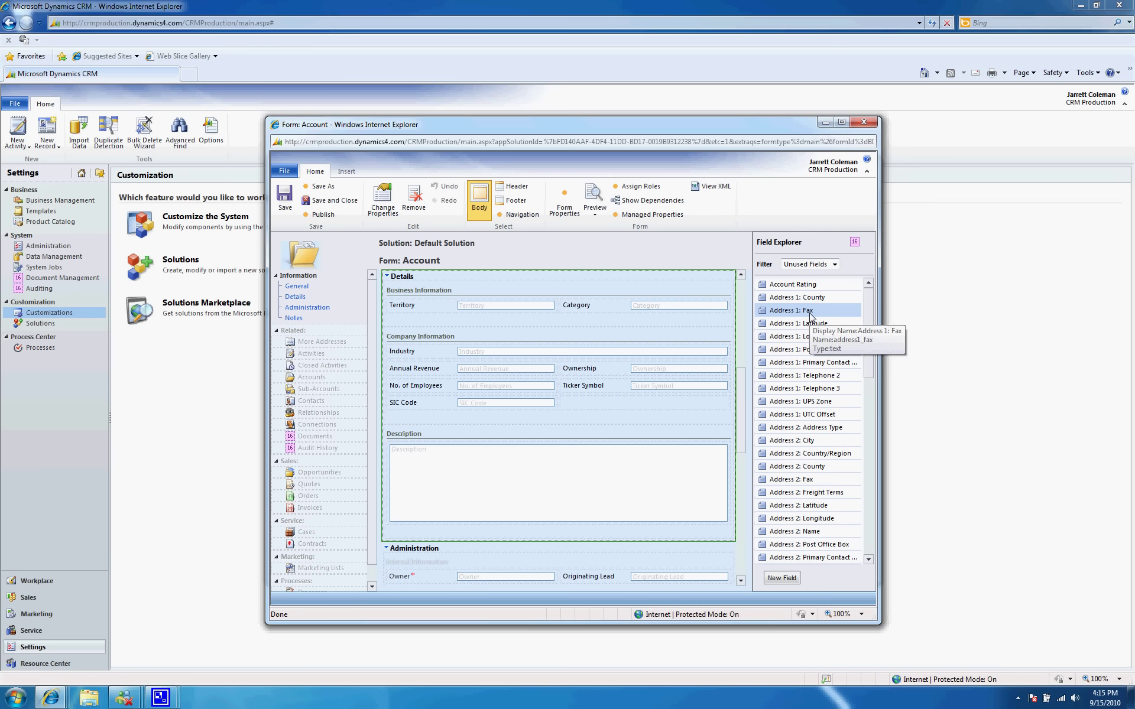
left_click(460, 290)
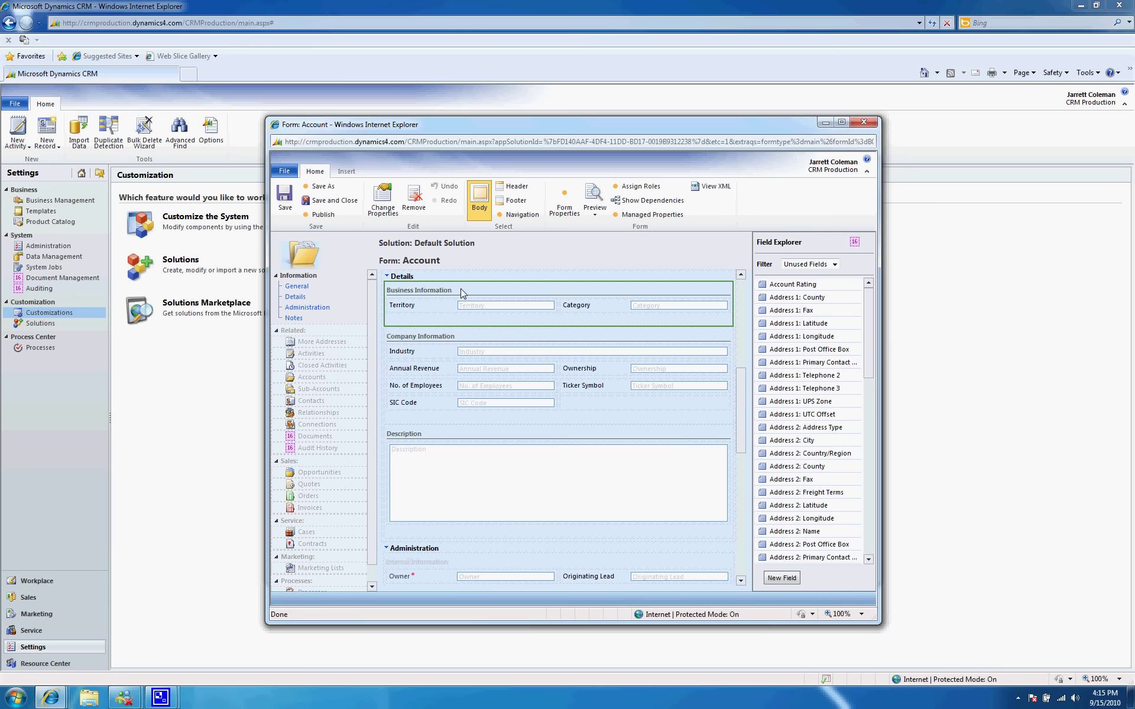
left_click(817, 327)
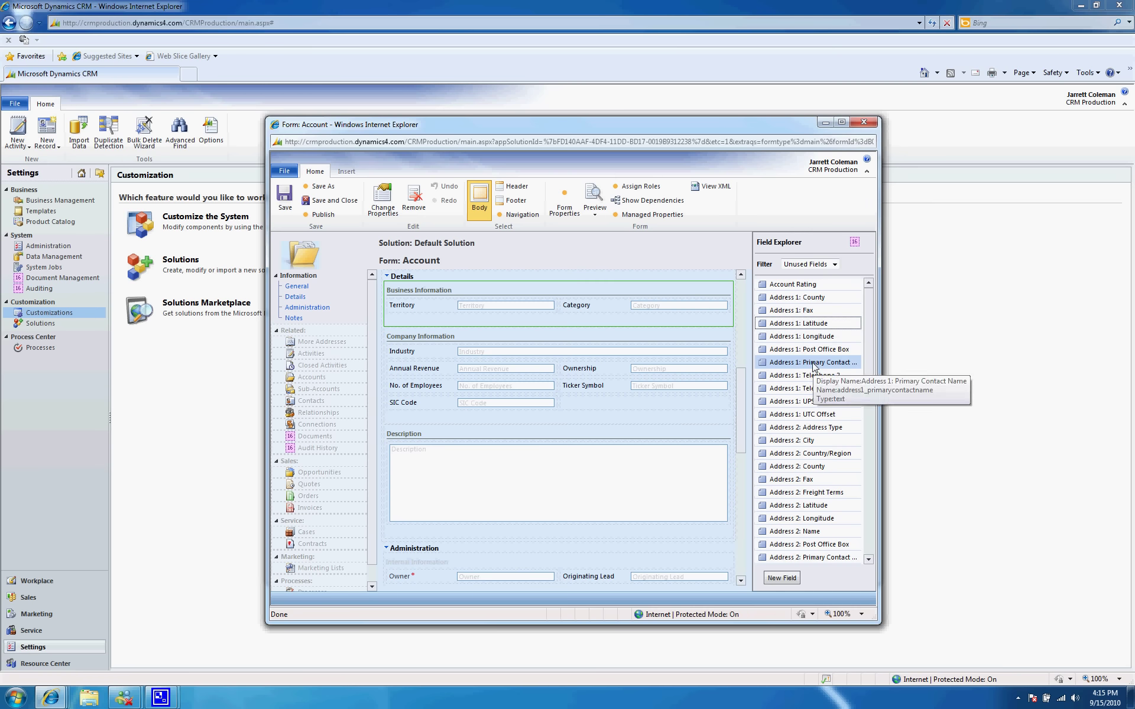
double_click(807, 323)
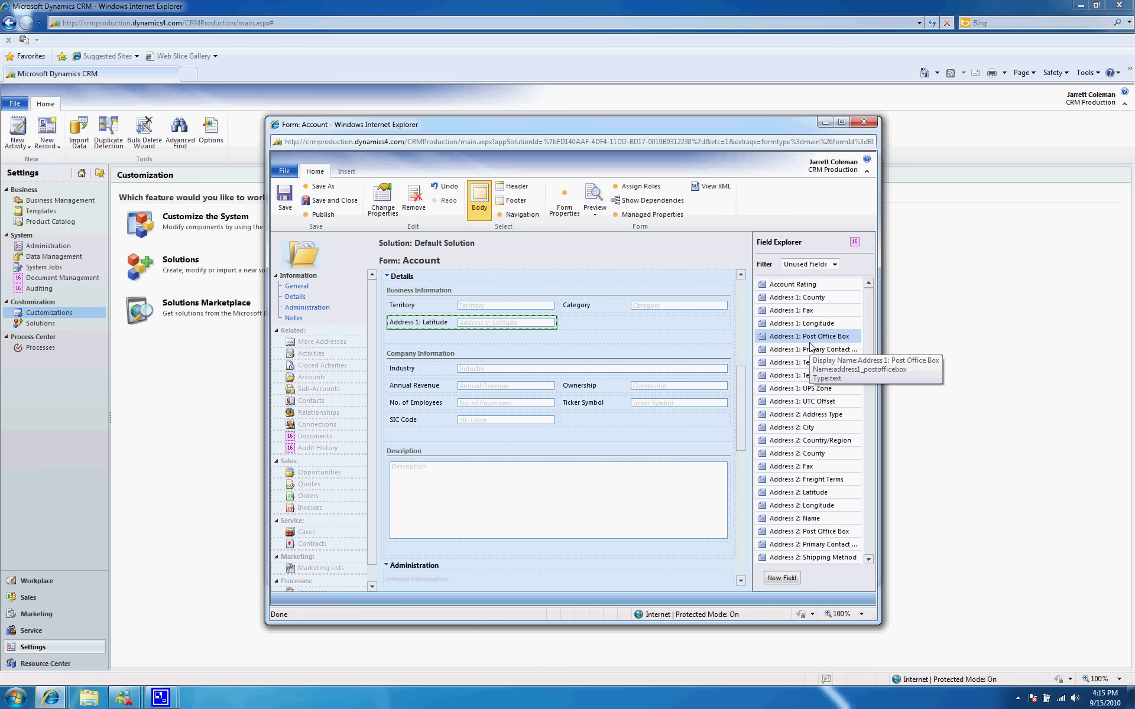
left_click(414, 197)
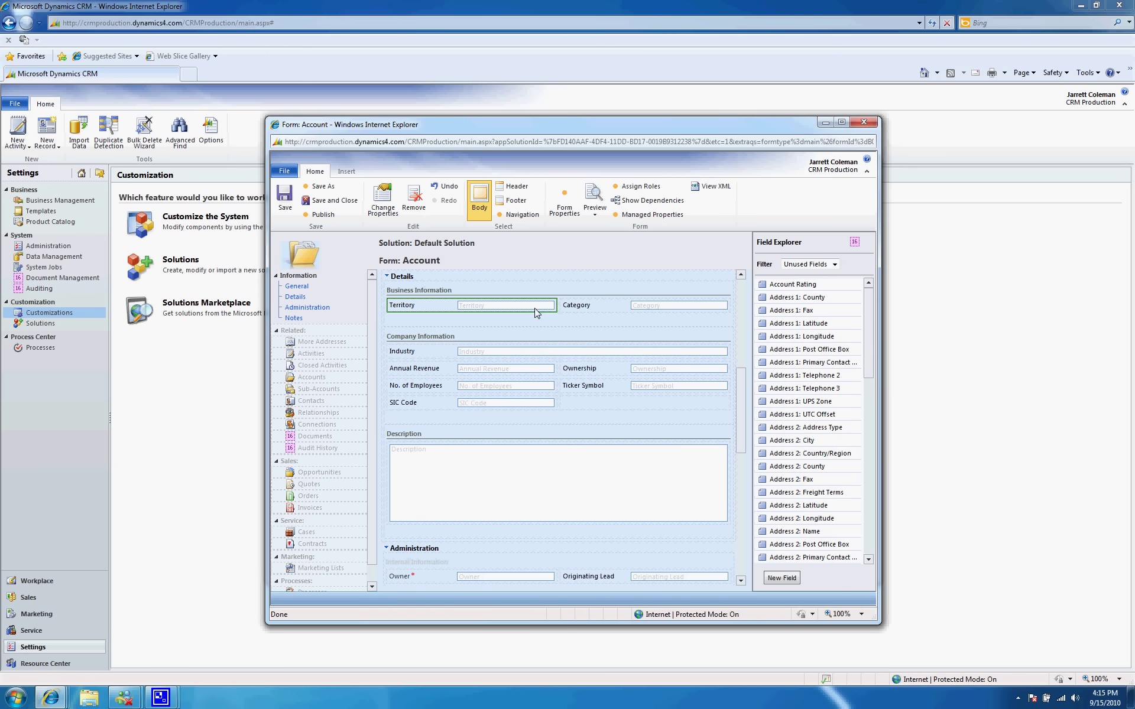
left_click(865, 124)
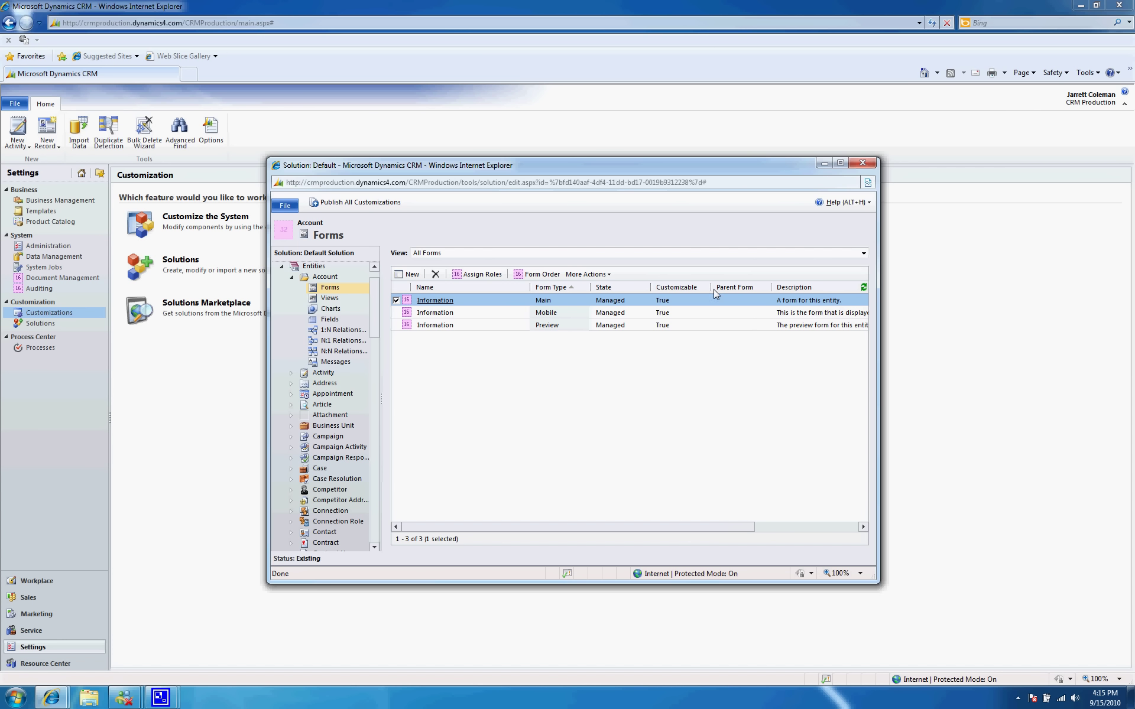
left_click(863, 164)
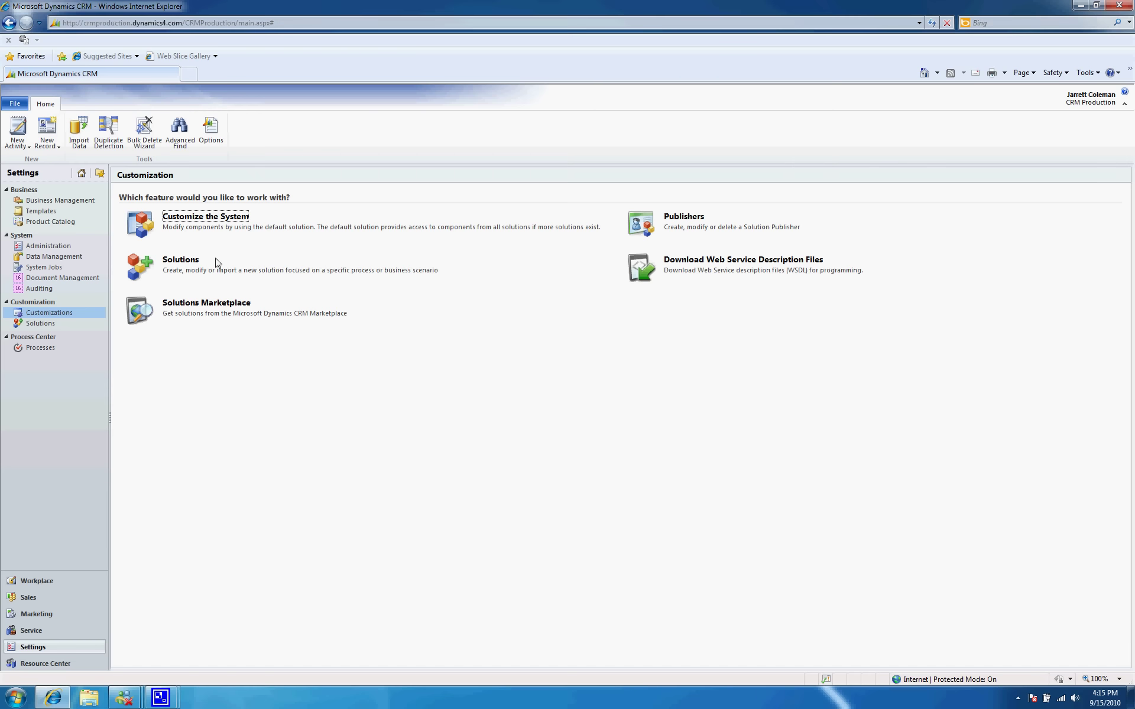
Open Advanced Find for Accounts and add the search condition Owner Equals Current User
left_click(175, 136)
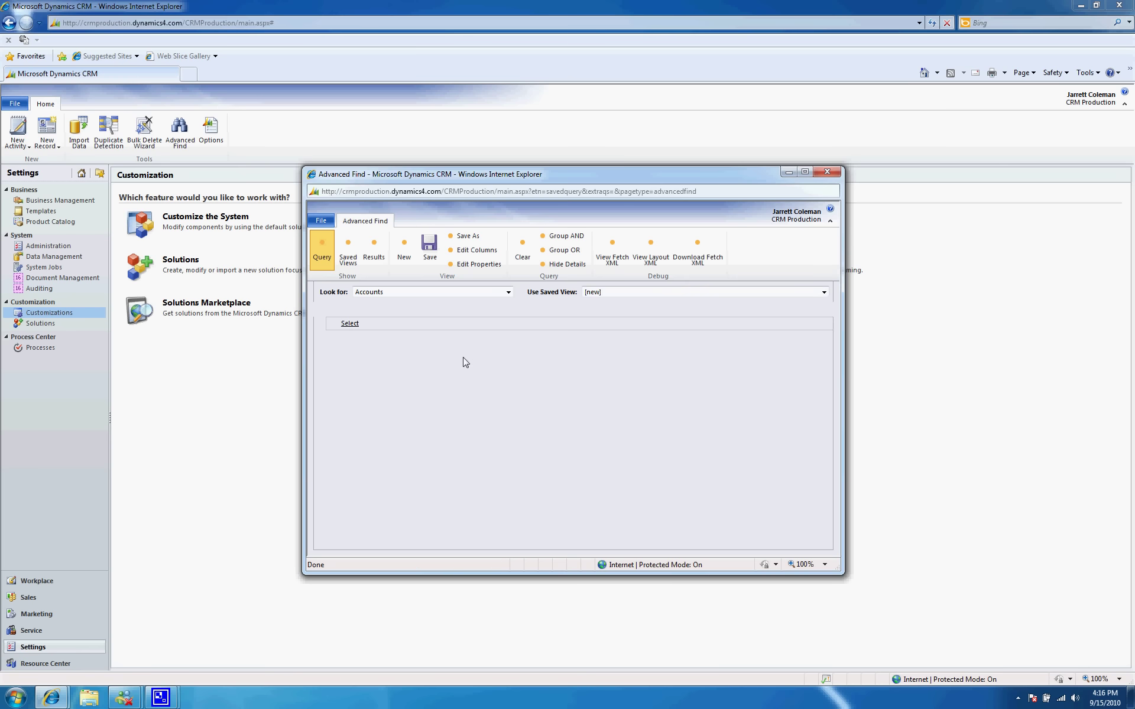
left_click(350, 324)
left_click(355, 324)
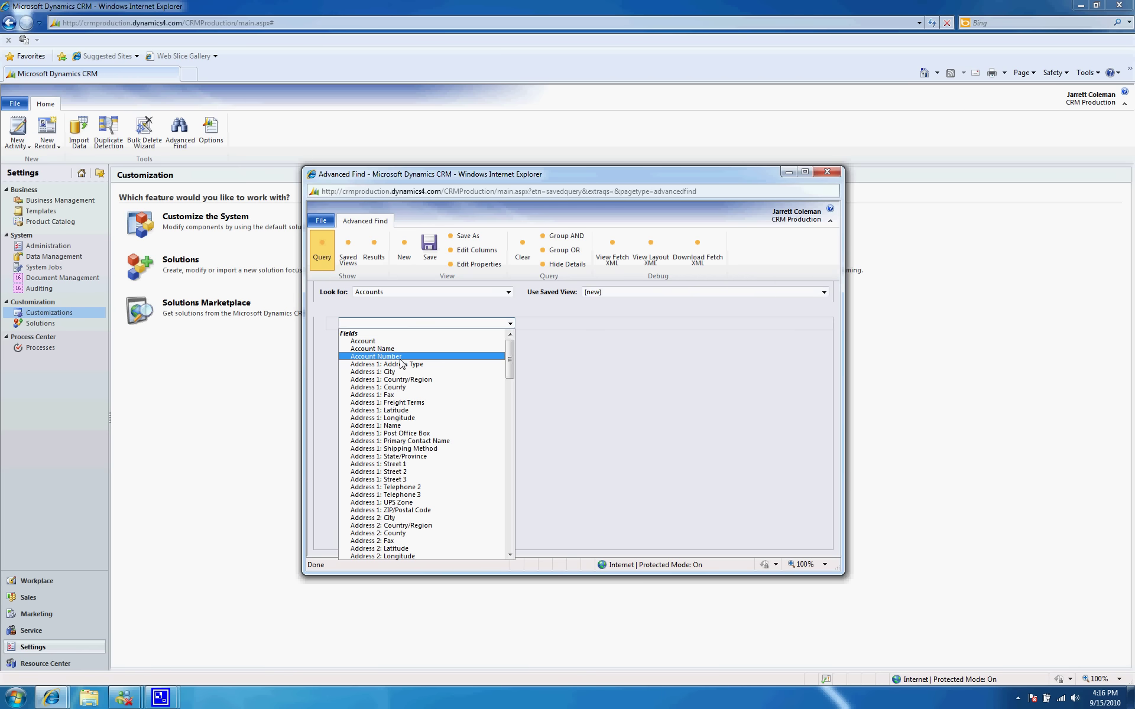
scroll(402, 448, "down", 6)
scroll(402, 448, "down", 20)
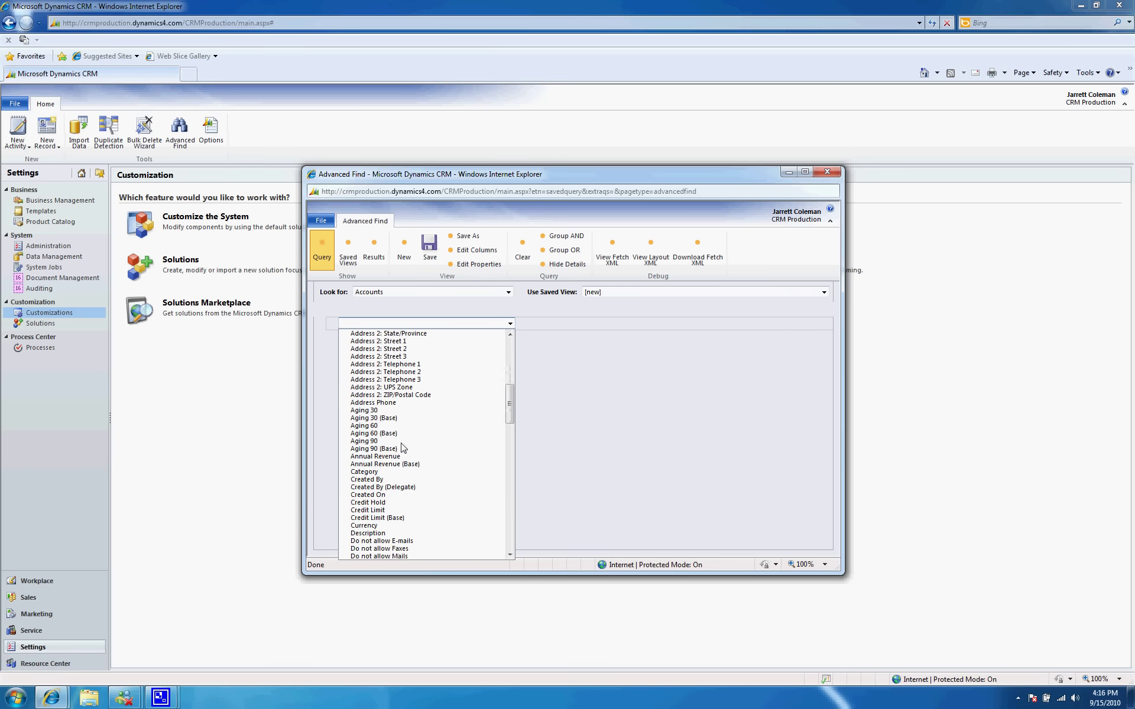
scroll(402, 448, "down", 8)
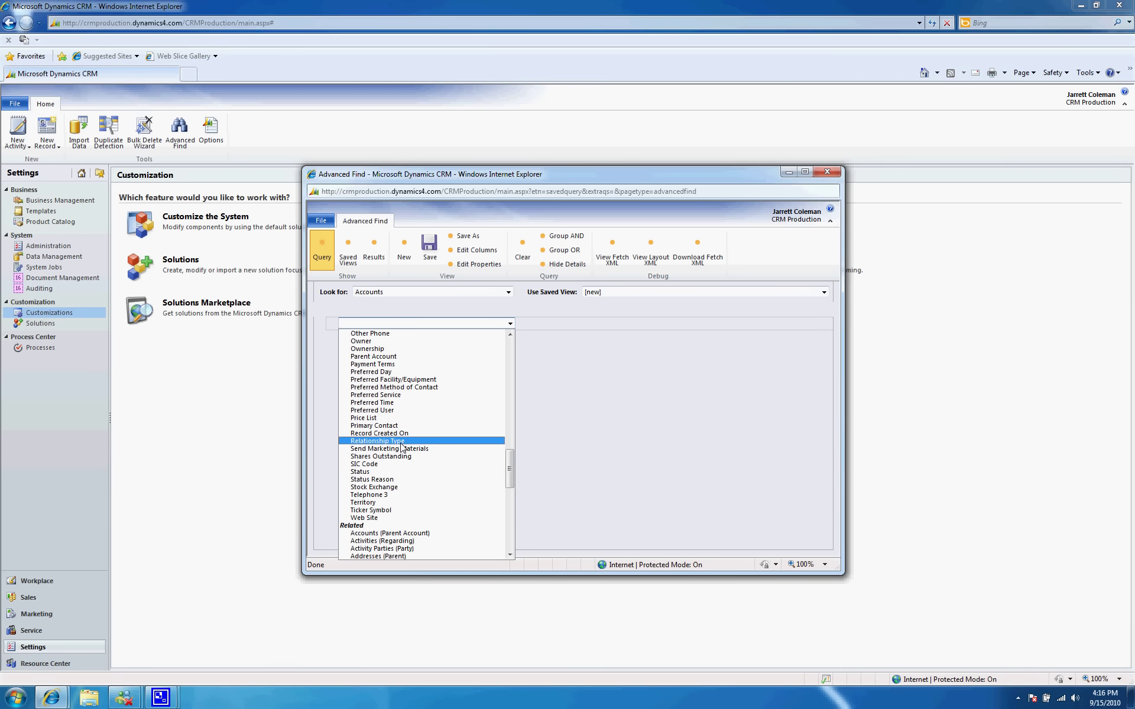
left_click(368, 343)
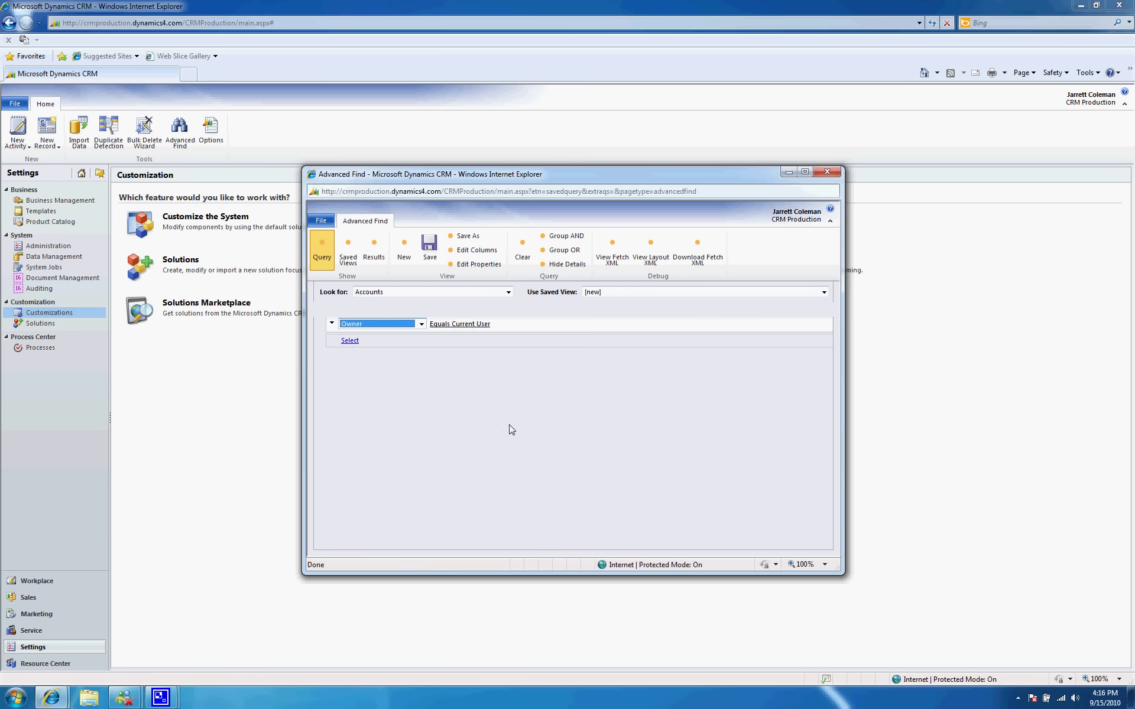
Run the account search, view the matching records and close the Advanced Find window, discarding the search
left_click(374, 245)
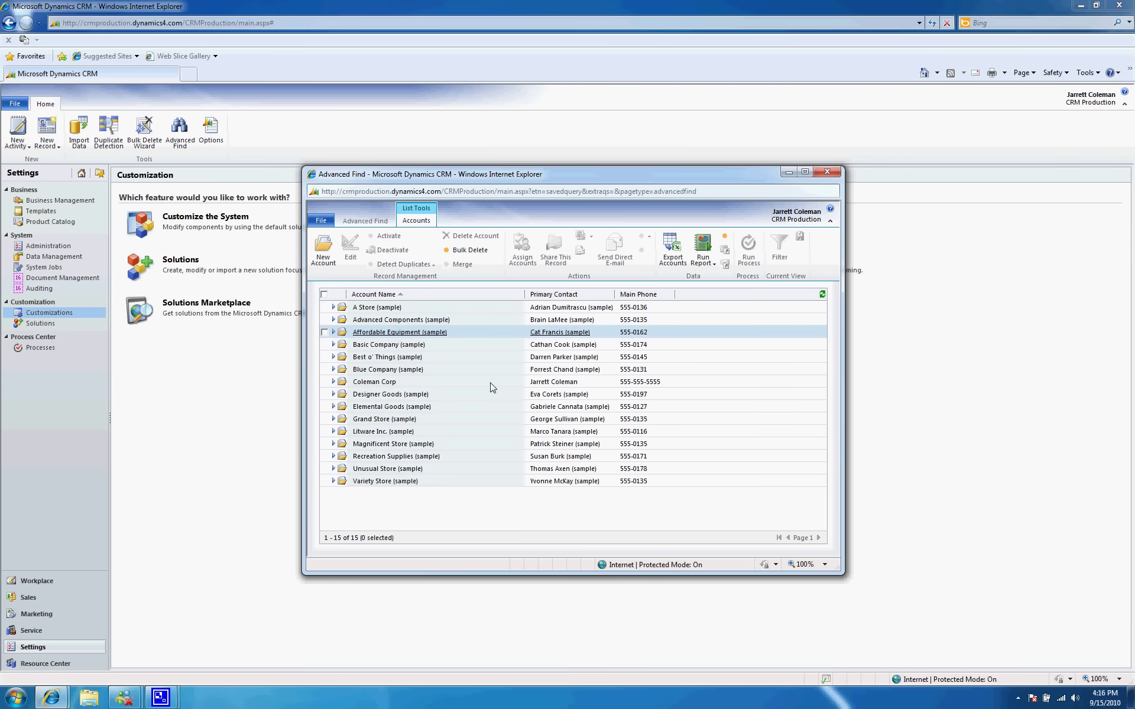
left_click(711, 238)
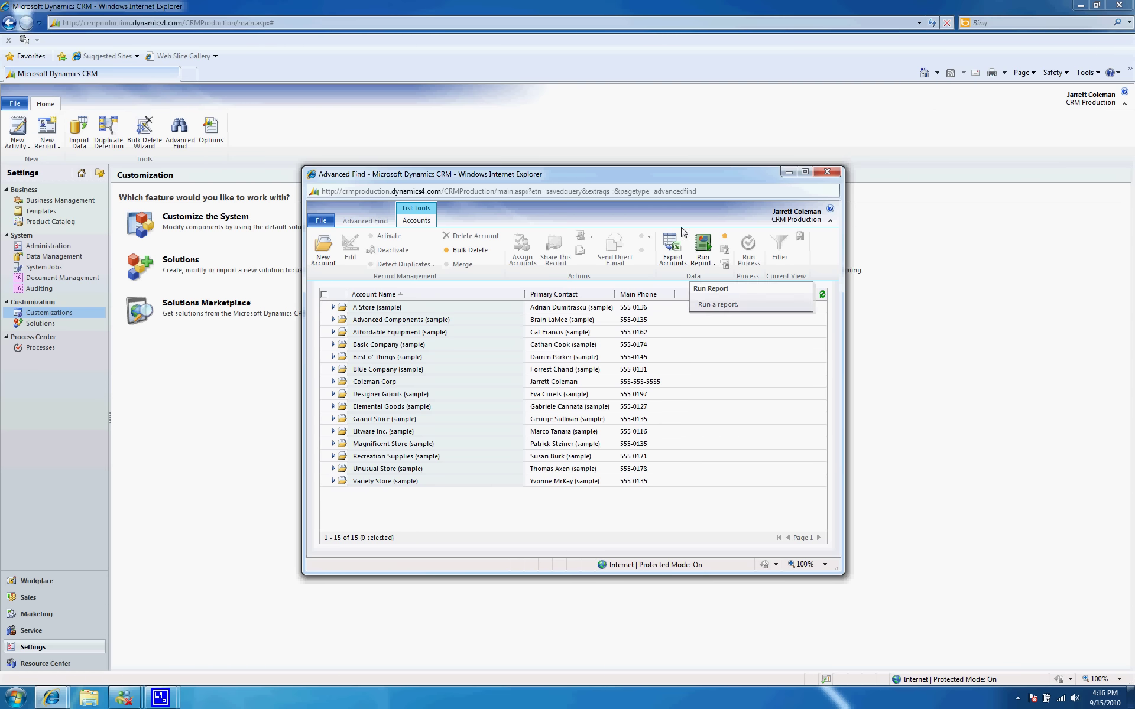
left_click(826, 173)
left_click(596, 413)
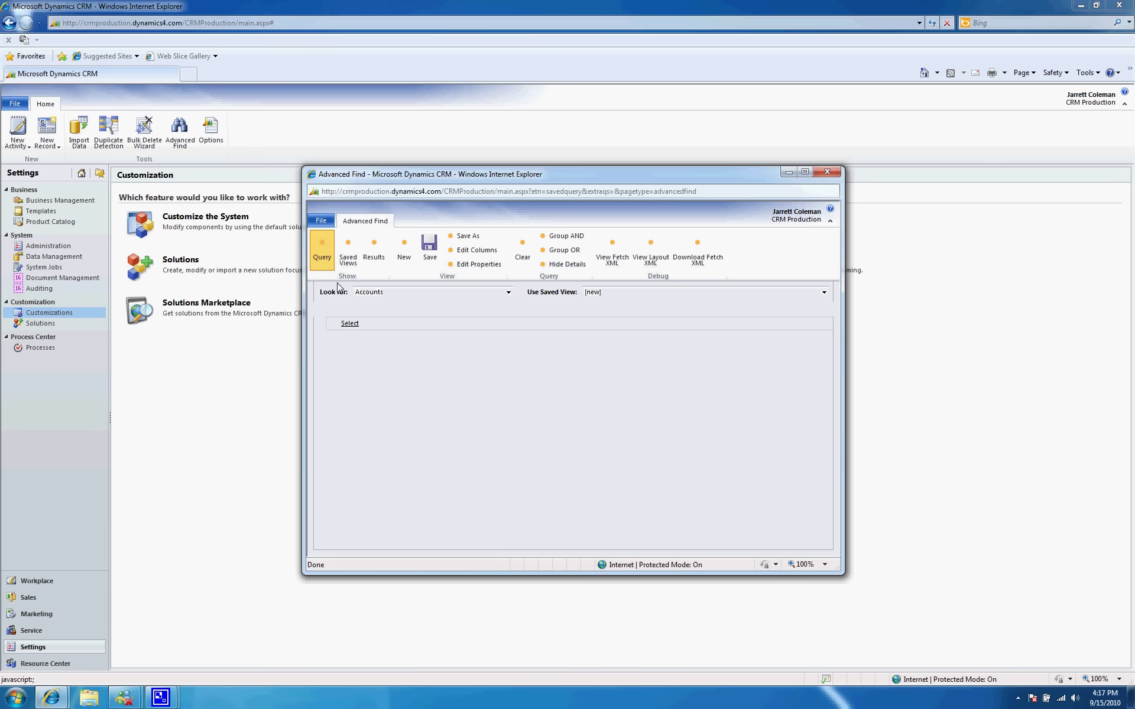
Set a new Advanced Find search to look for Accounts and add an Account Equals condition without a value
left_click(362, 292)
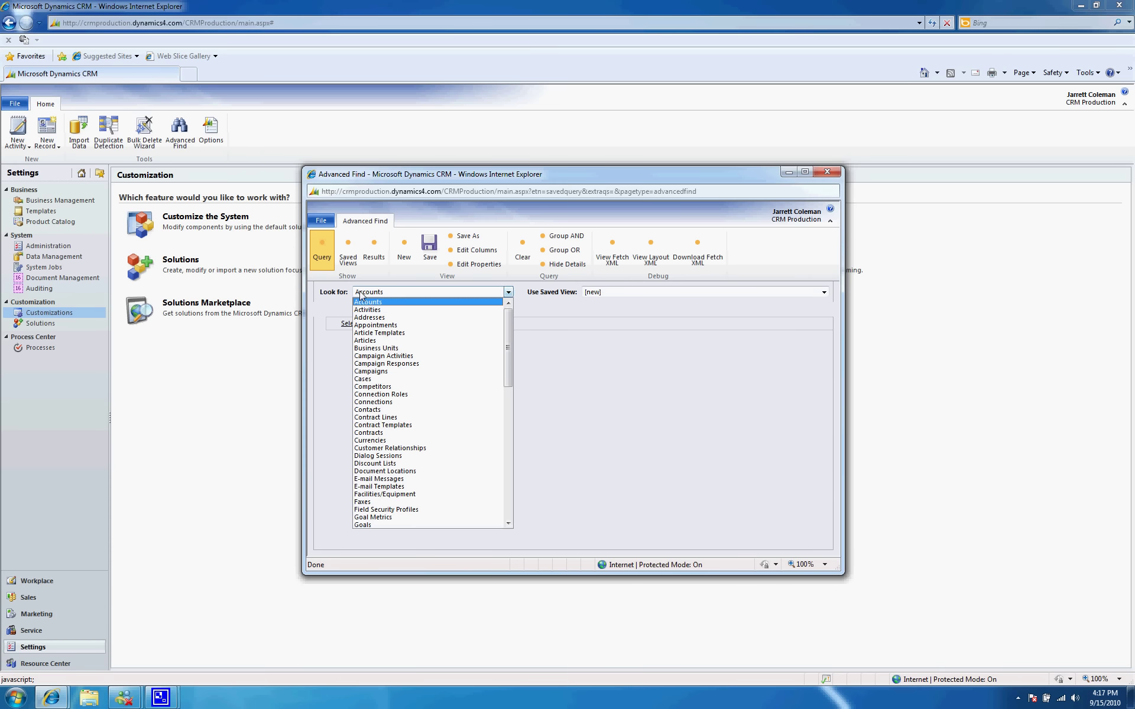
left_click(368, 303)
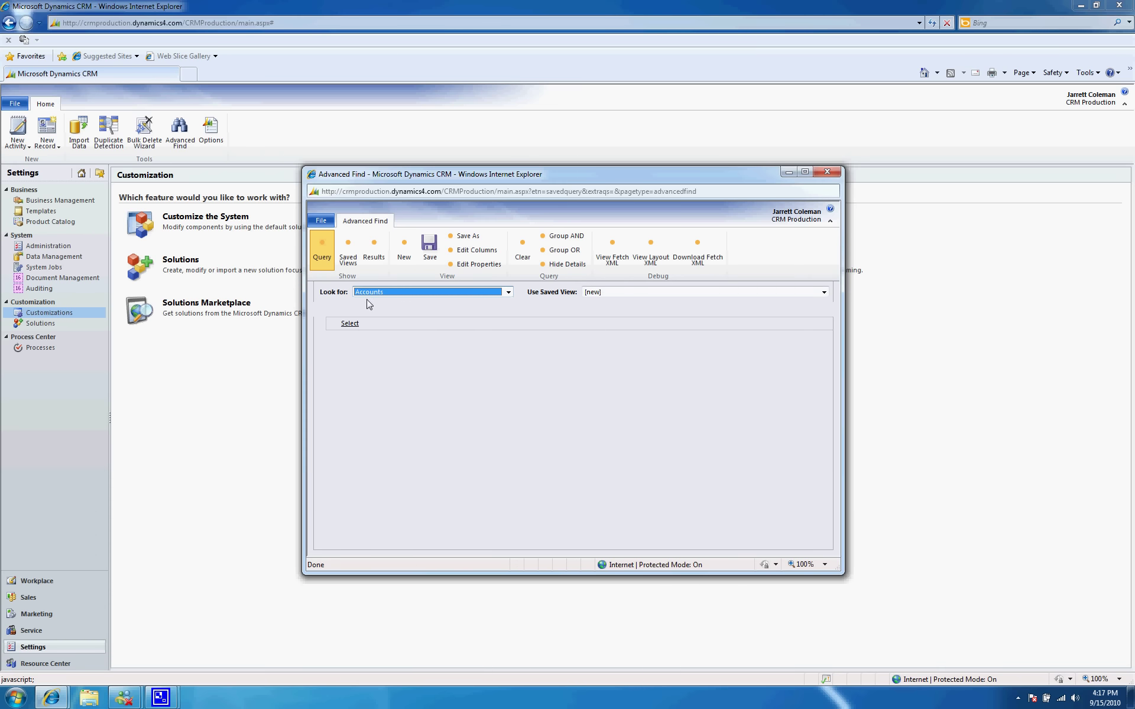
left_click(357, 324)
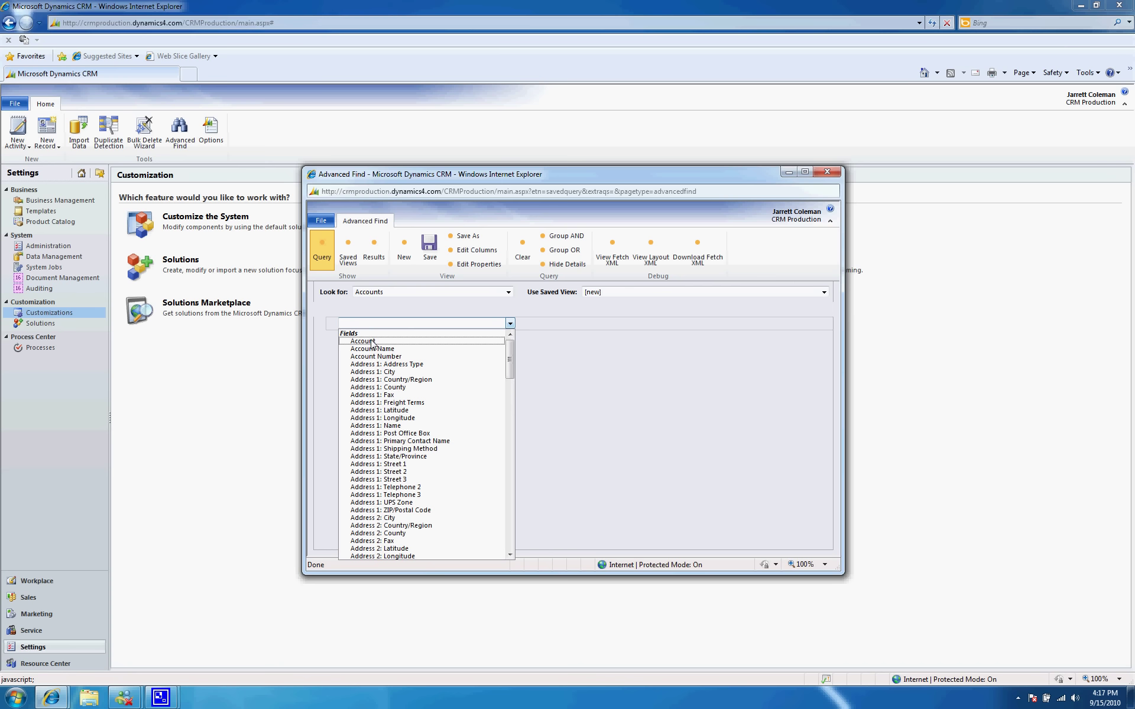
left_click(373, 342)
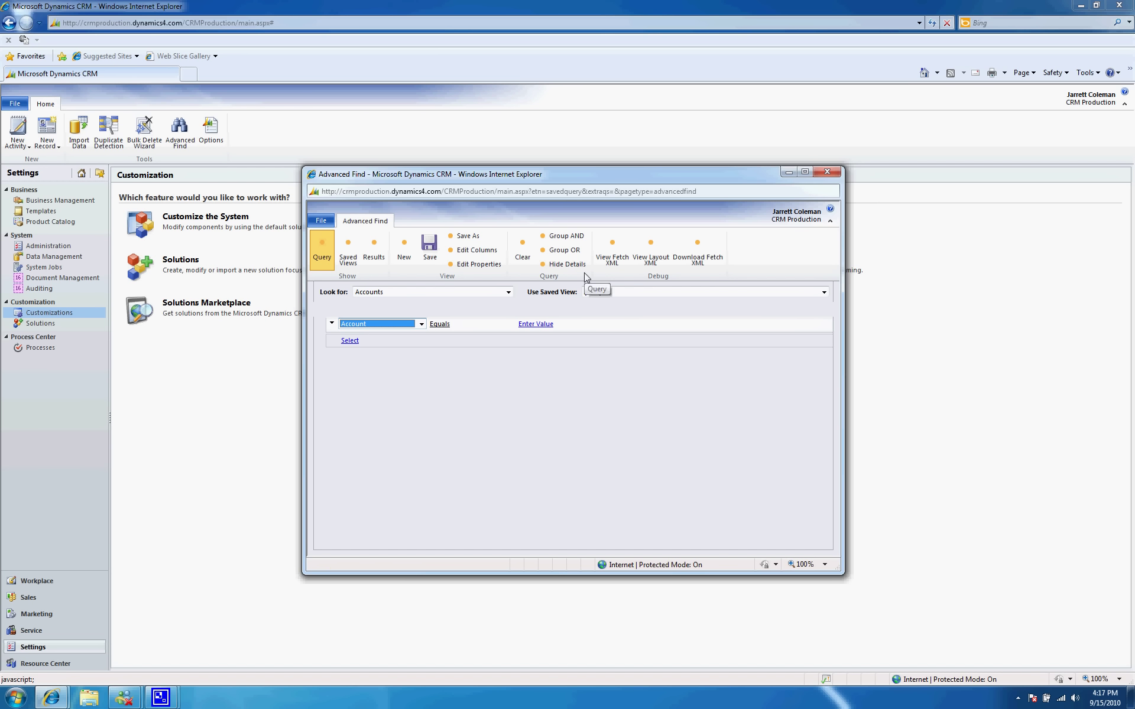
left_click(404, 248)
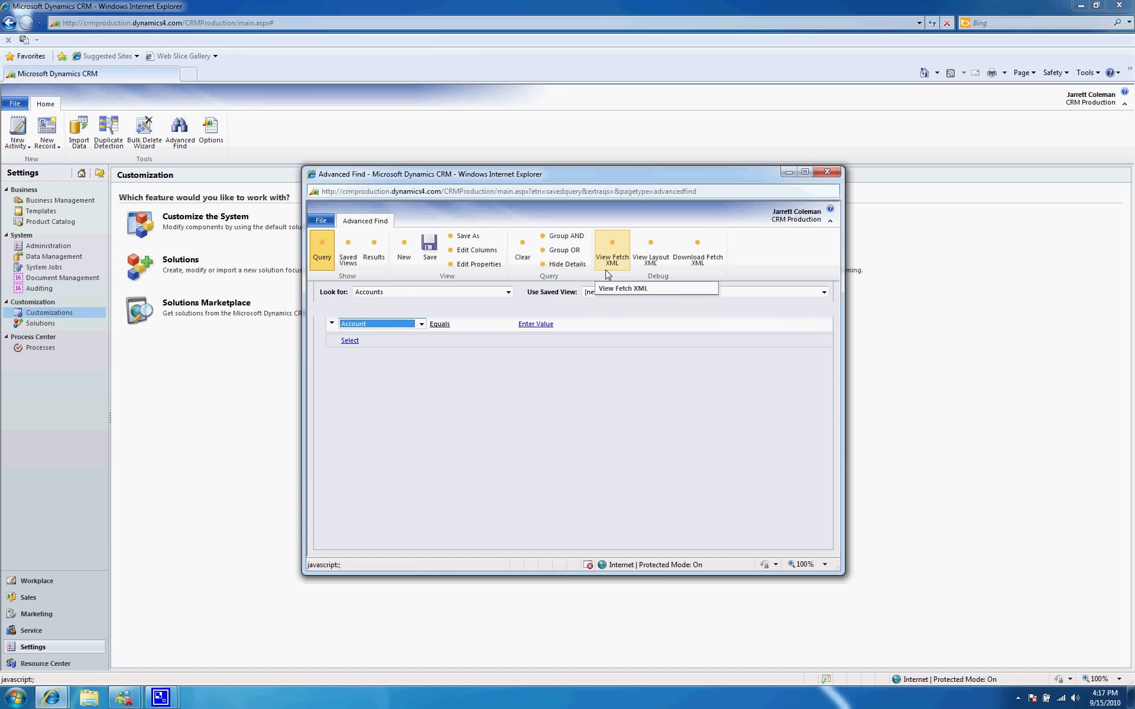
Close the Advanced Find window, discarding the modified search, and open the Leads list in the Sales area
left_click(316, 223)
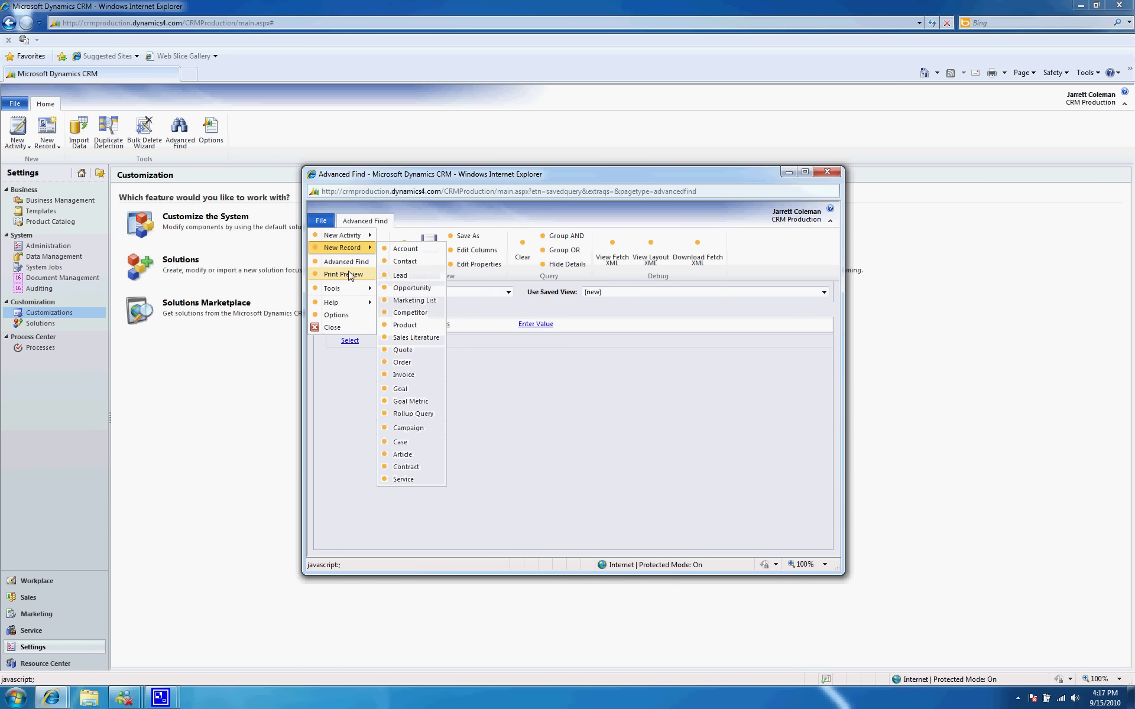
mouse_move(363, 302)
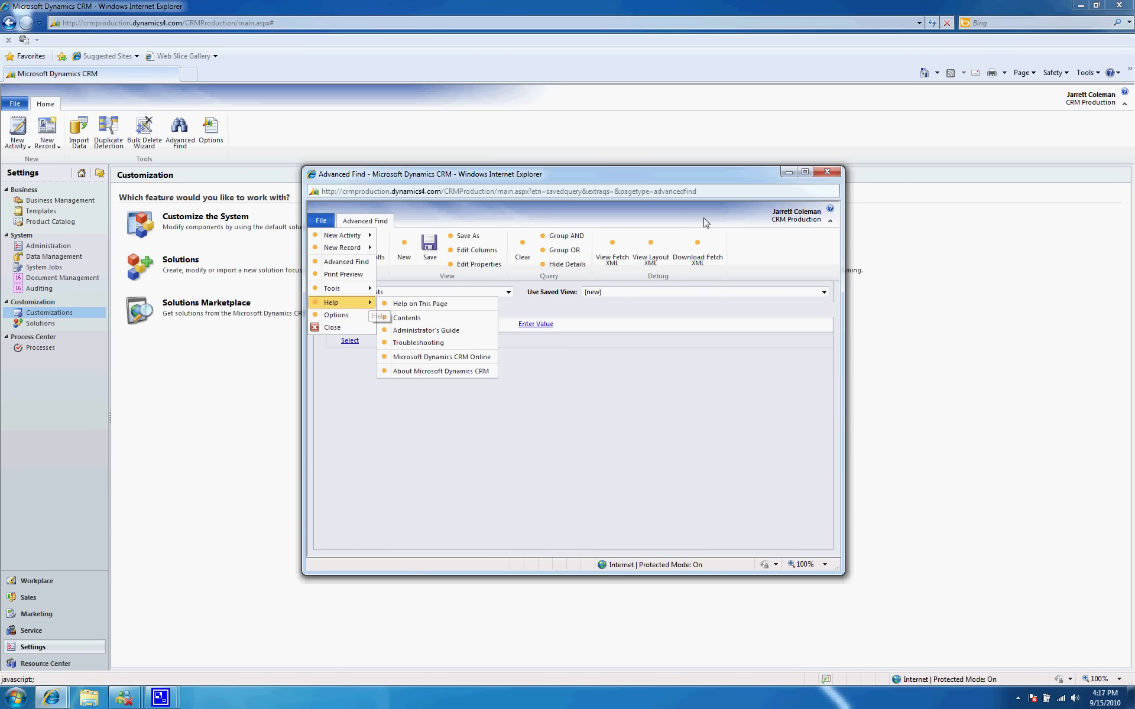
left_click(828, 176)
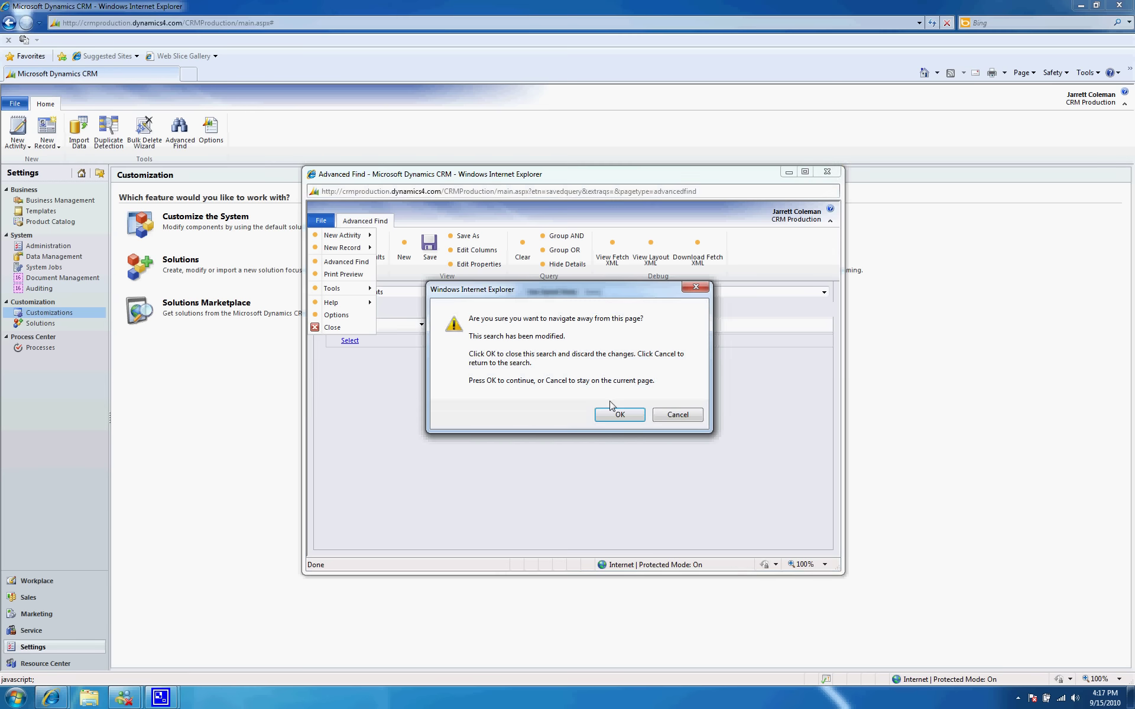
left_click(615, 415)
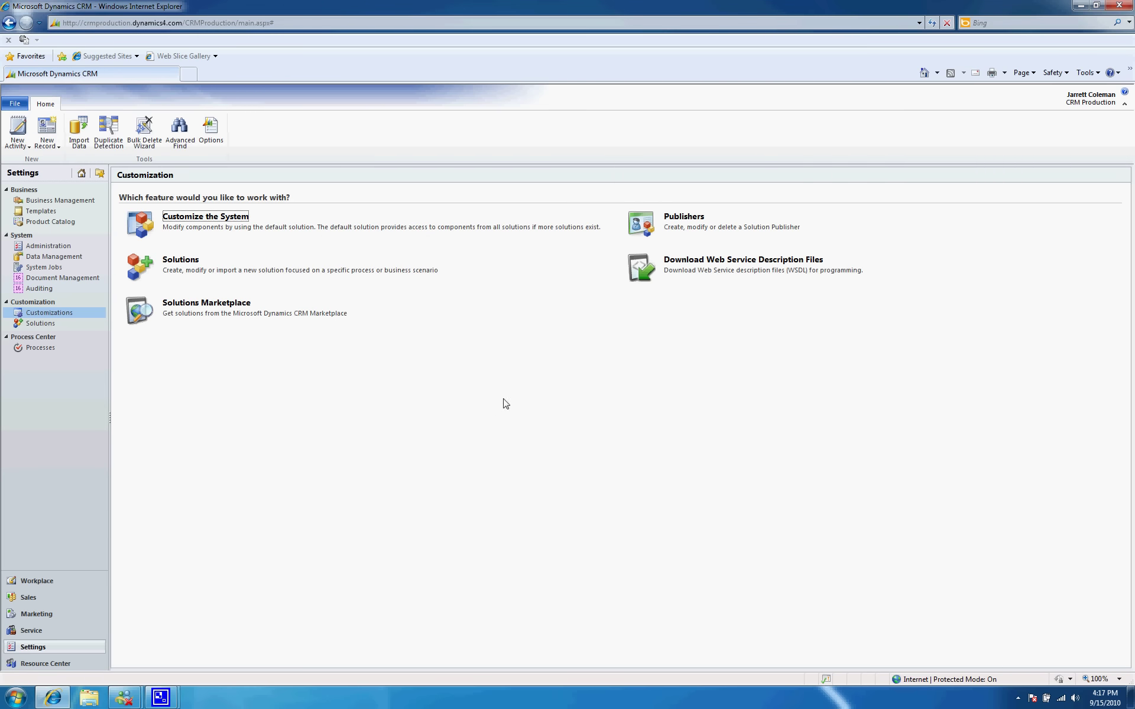
left_click(77, 599)
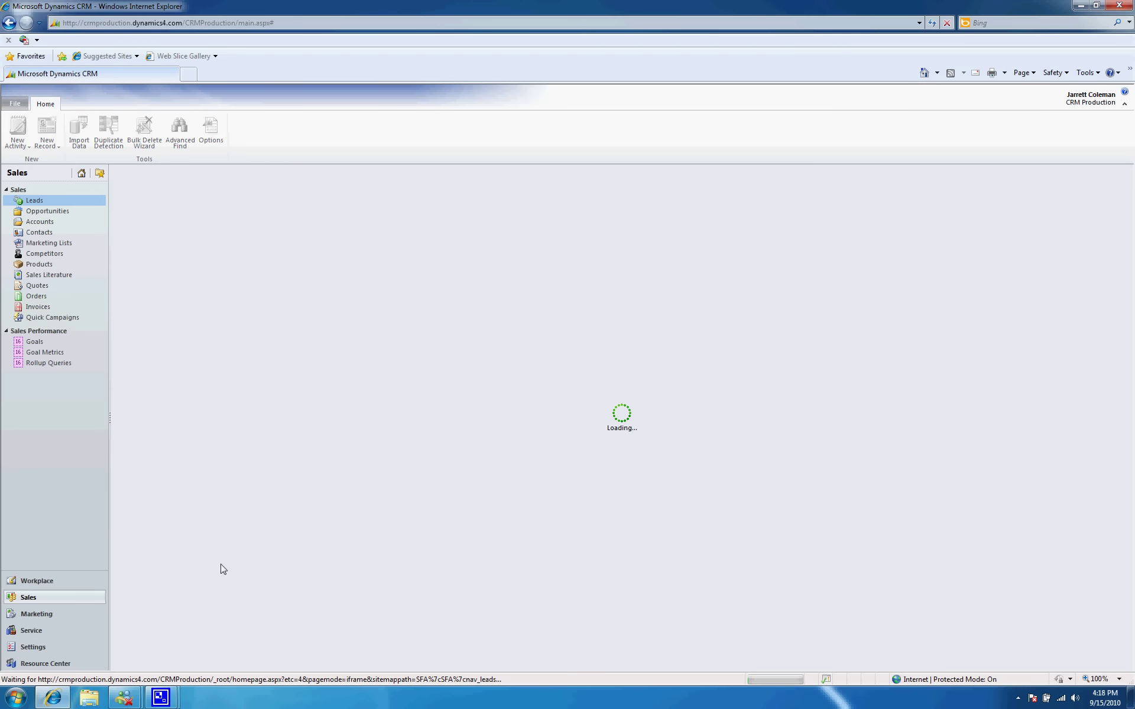